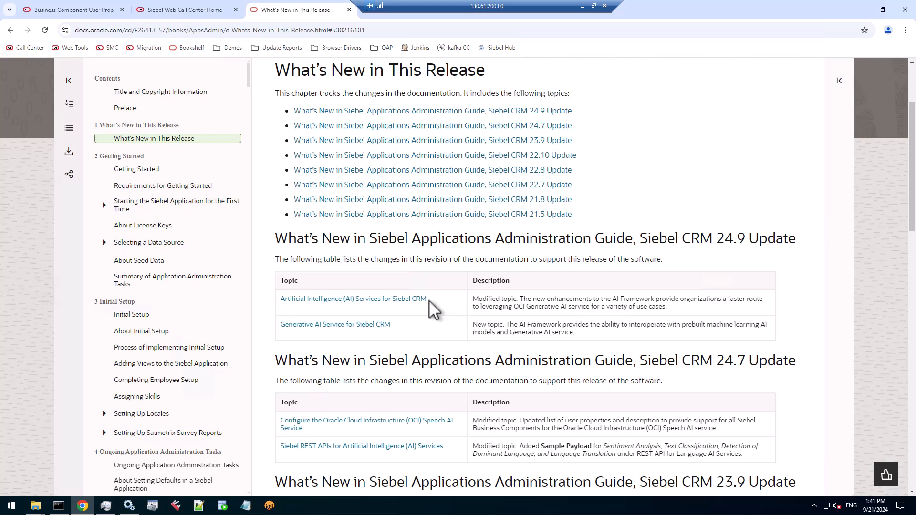
Review the AI topics in the Siebel CRM 24.9 update notes and locate the Oracle AI for Siebel CRM chapter in the guide's contents
drag(434, 299, 281, 299)
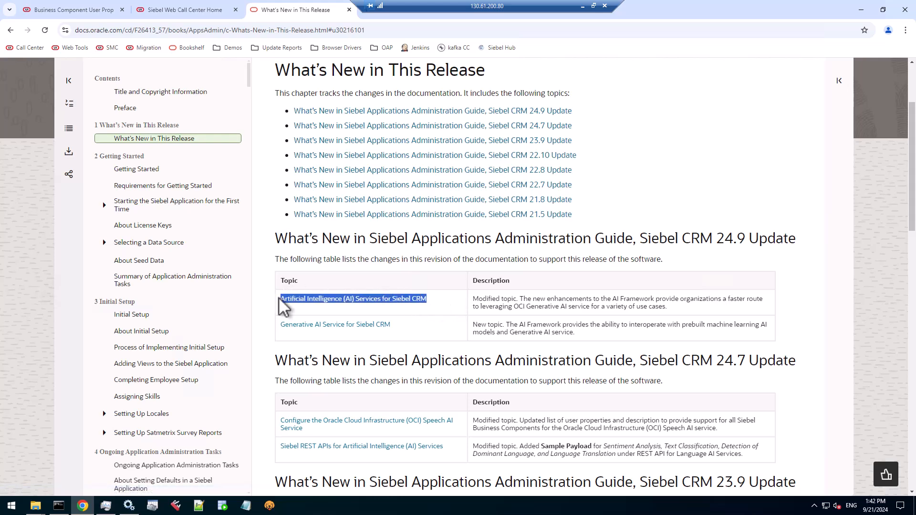
drag(397, 327, 277, 326)
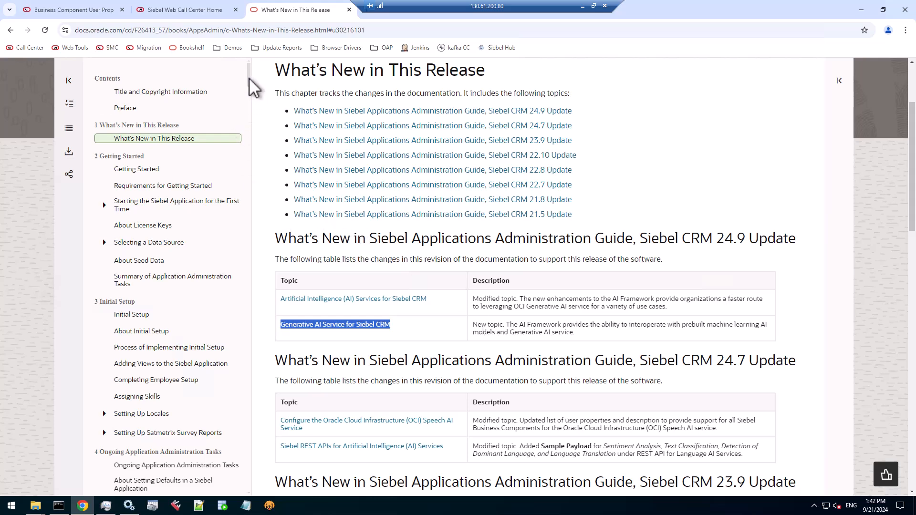
click(354, 299)
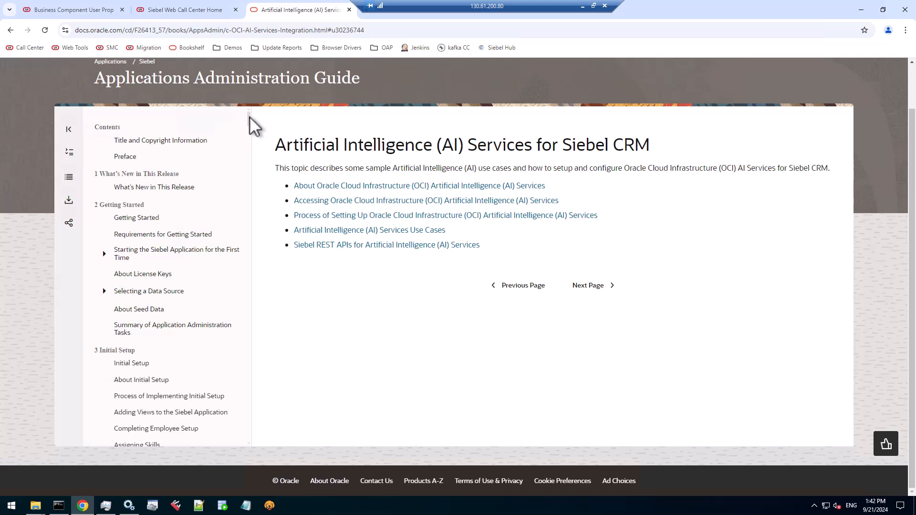
scroll(248, 208, down, 6)
drag(248, 208, 247, 450)
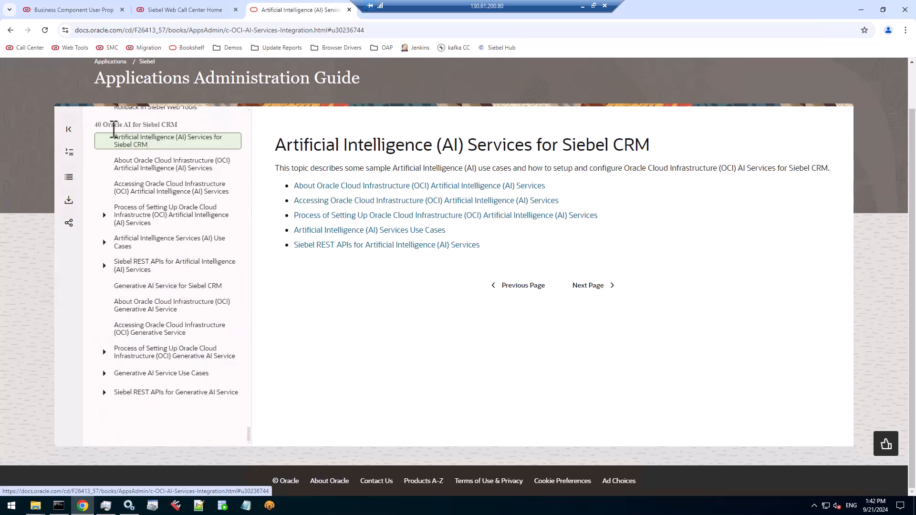
drag(96, 125, 182, 123)
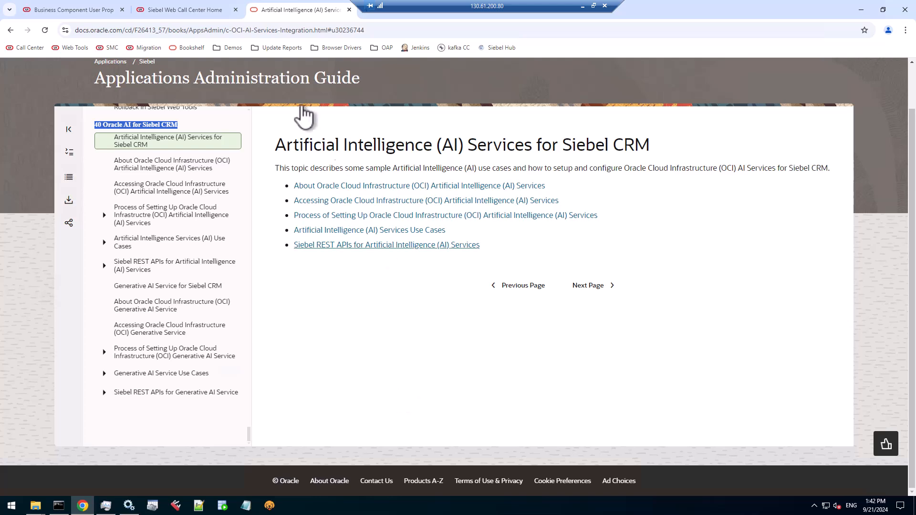
Switch to Web Tools and examine the Action business component's SummarizeChatText user properties, including compartment ID, input and output fields, and summary prompt names
click(88, 10)
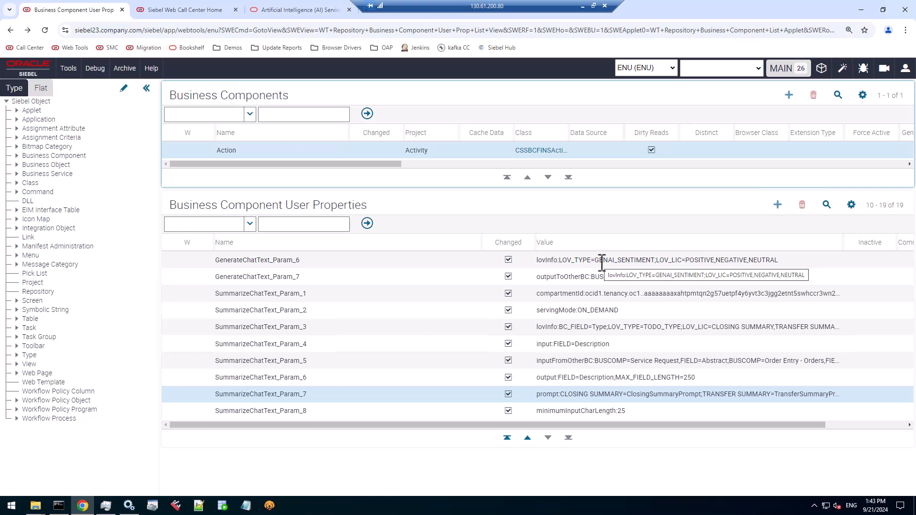
click(313, 296)
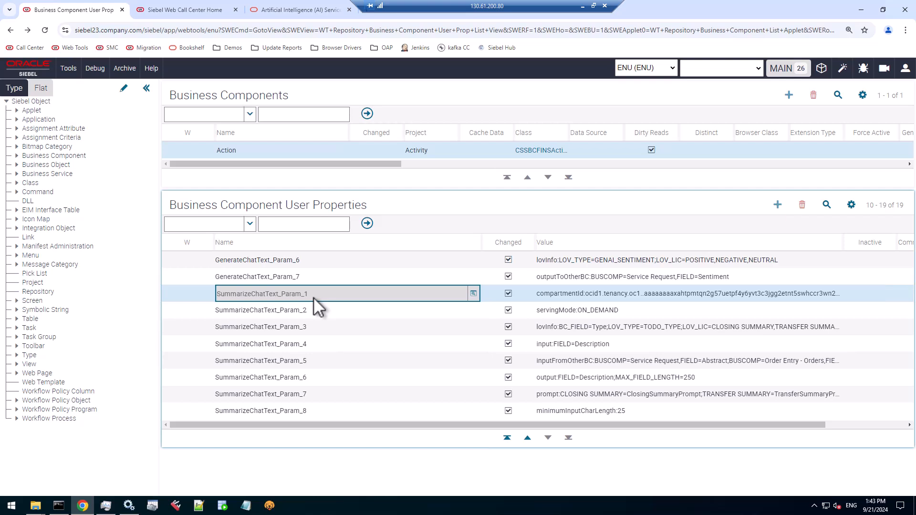
click(564, 299)
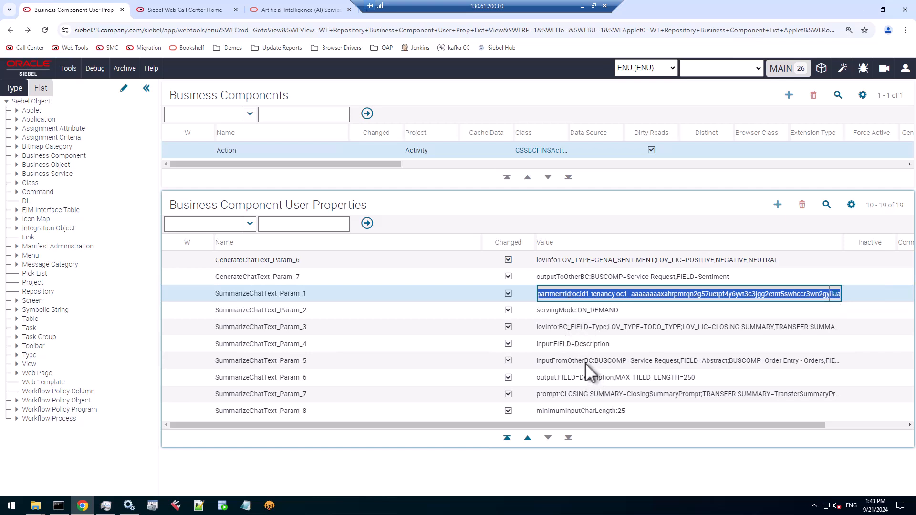
click(299, 297)
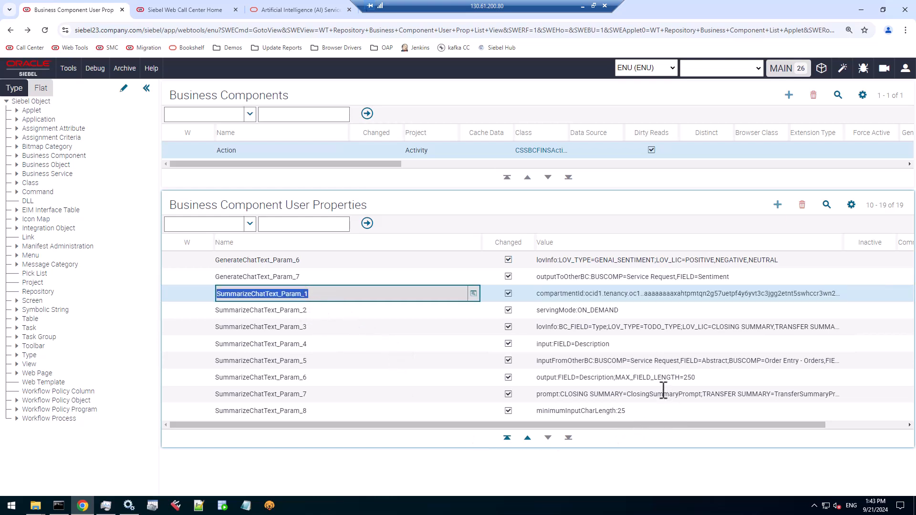
click(591, 378)
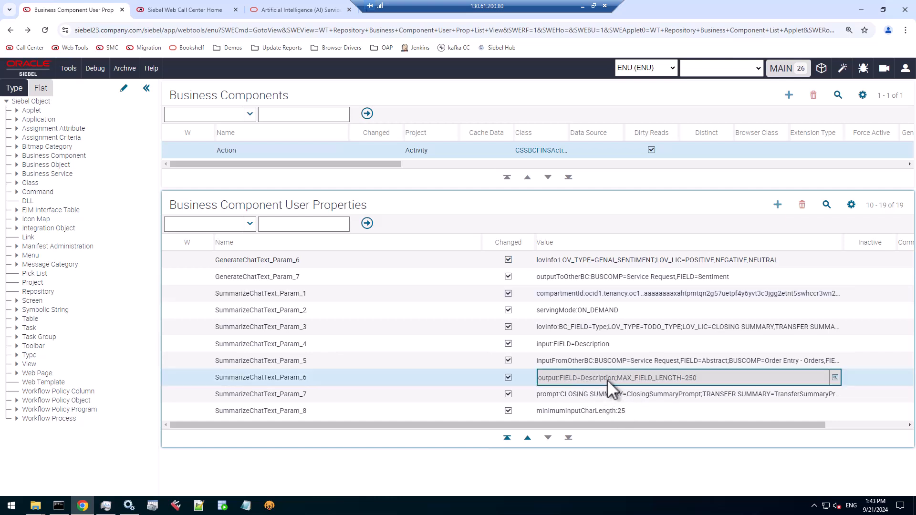
click(606, 344)
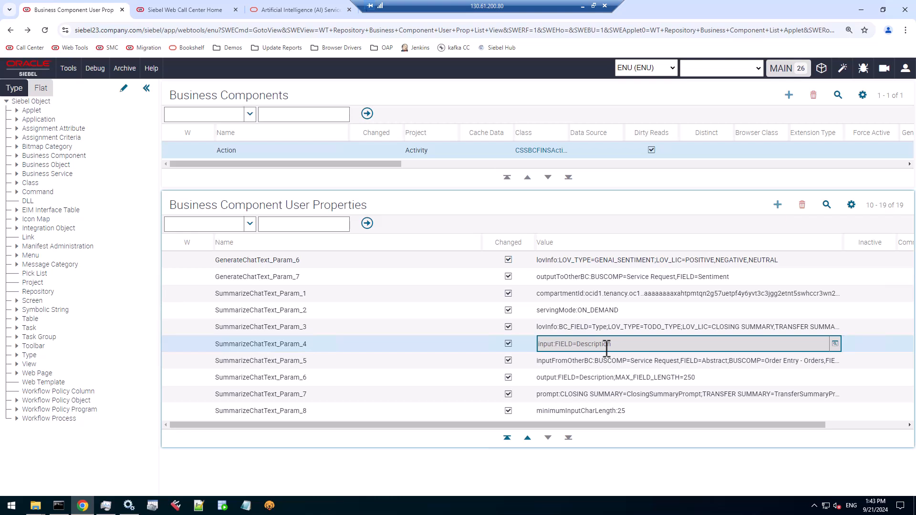
click(608, 381)
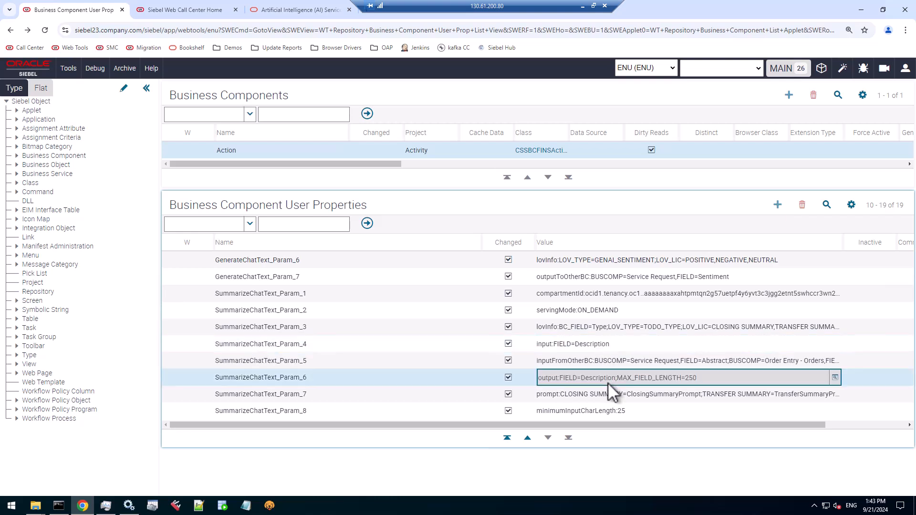
click(612, 394)
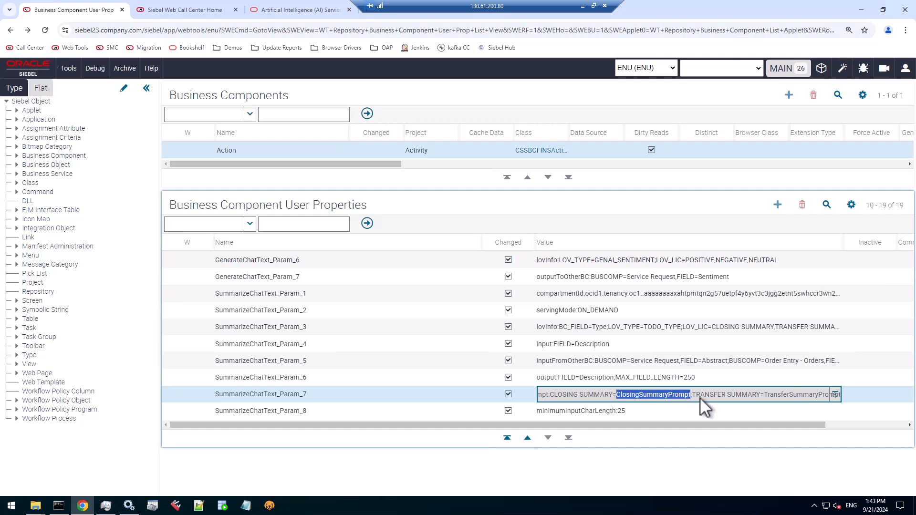
drag(765, 396, 839, 396)
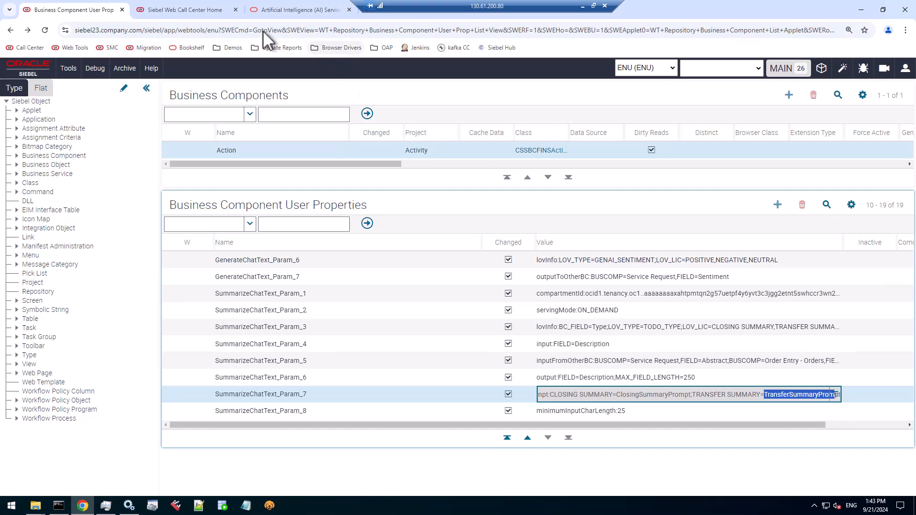
Switch to Siebel Web Call Center, search the navigation for "genera" and open the Generative AI Configuration view
click(185, 11)
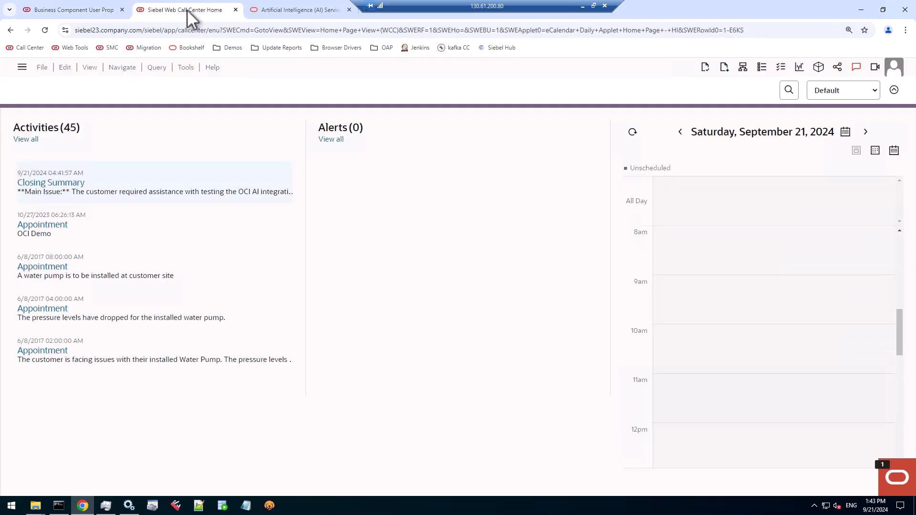
click(888, 471)
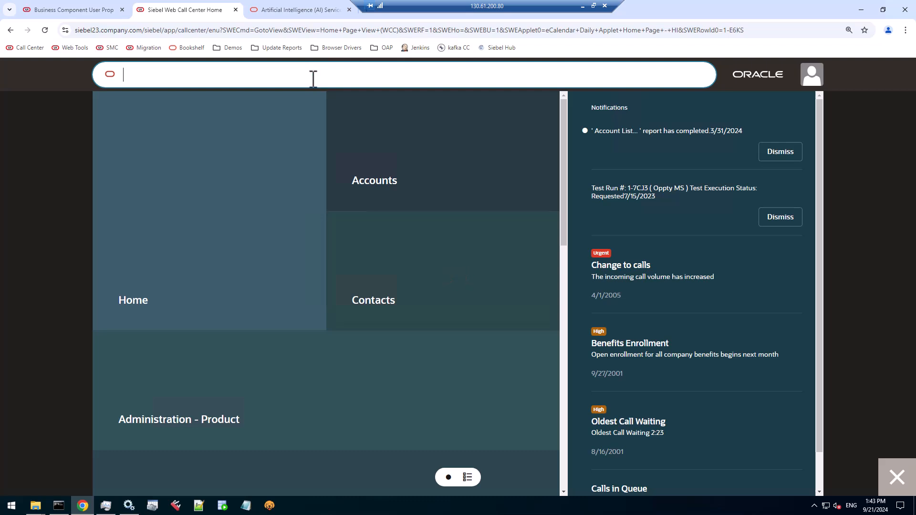
text(gener)
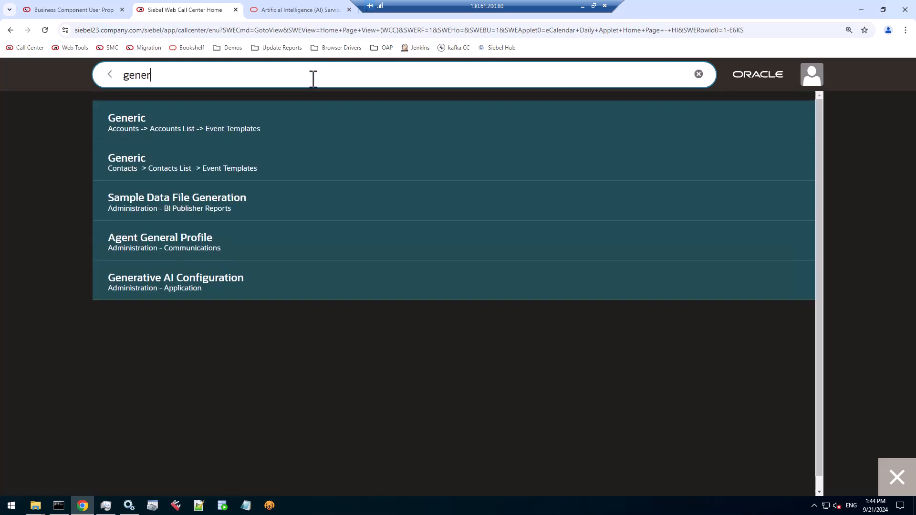
text(a)
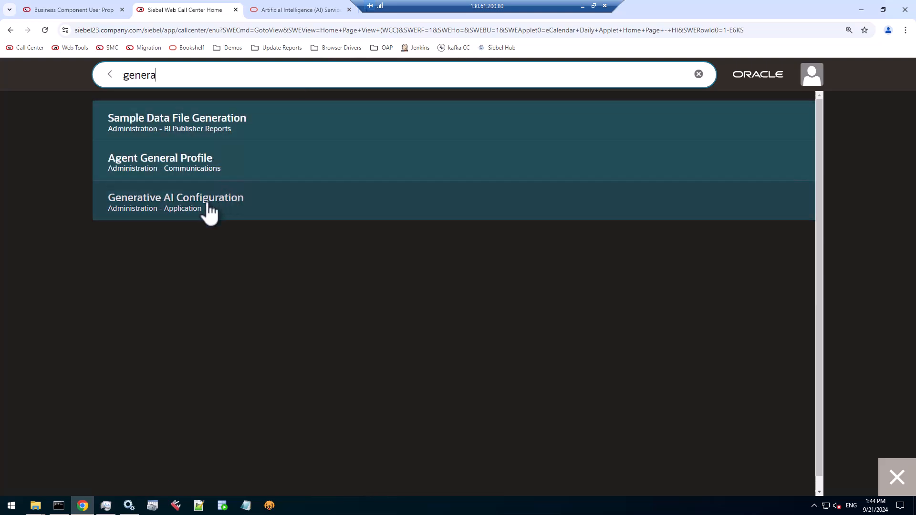
click(209, 208)
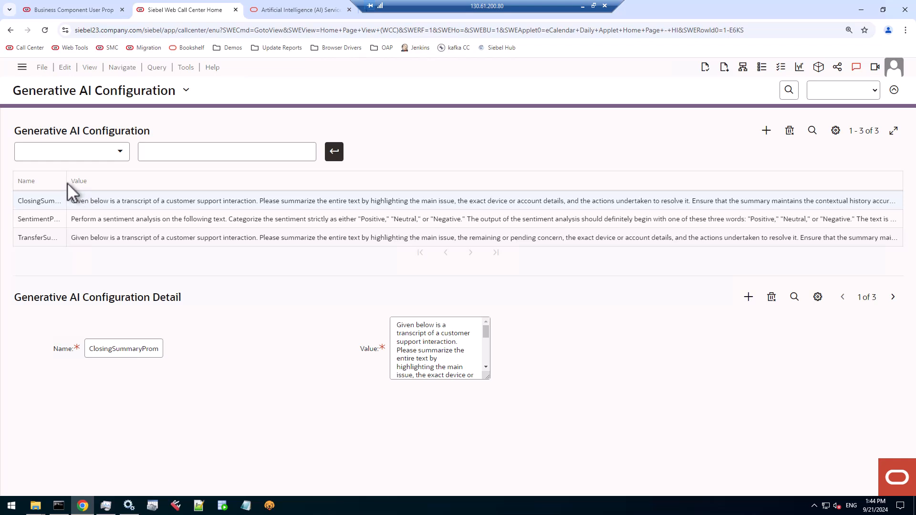
Widen the Name column and the Value text box to read the ClosingSummaryPrompt and SentimentPrompt texts
drag(66, 182, 141, 190)
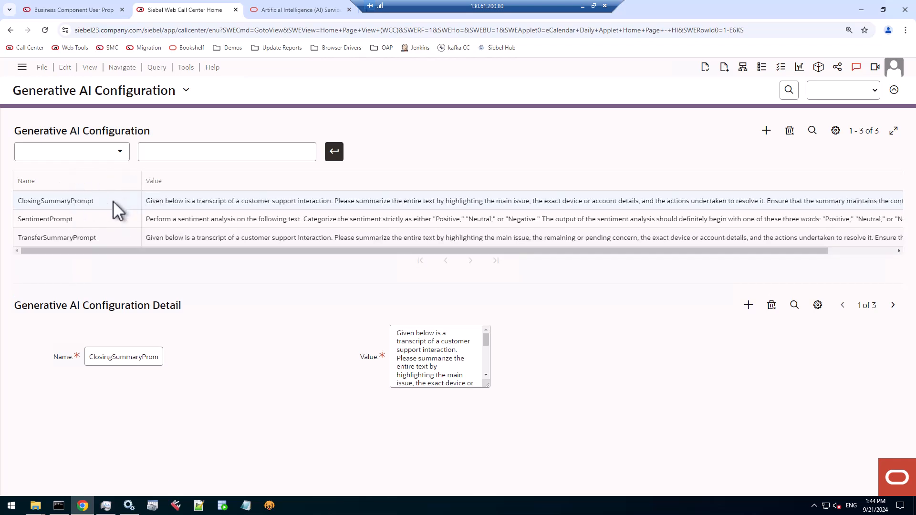
click(106, 201)
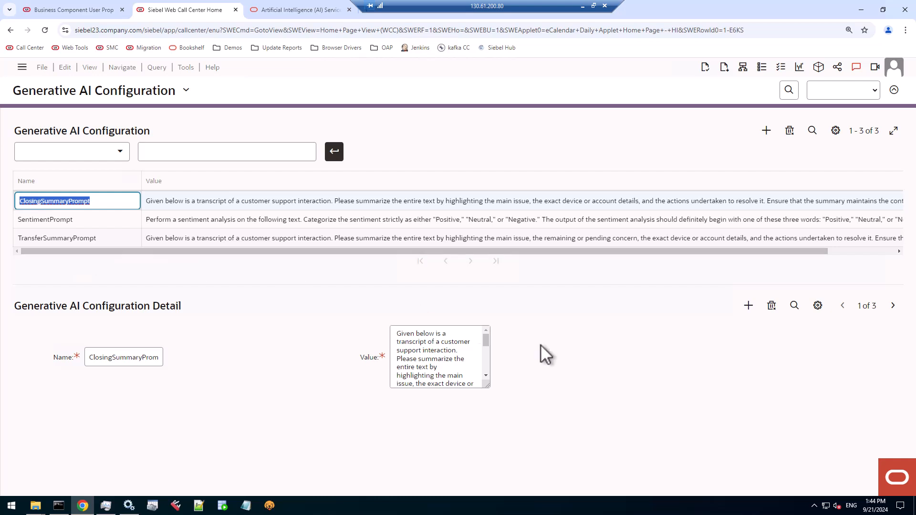
drag(487, 387, 709, 386)
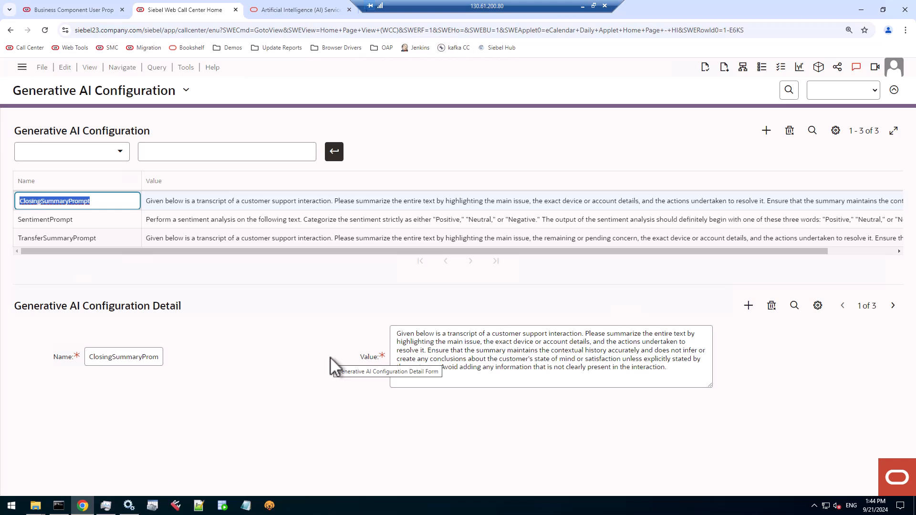
click(98, 222)
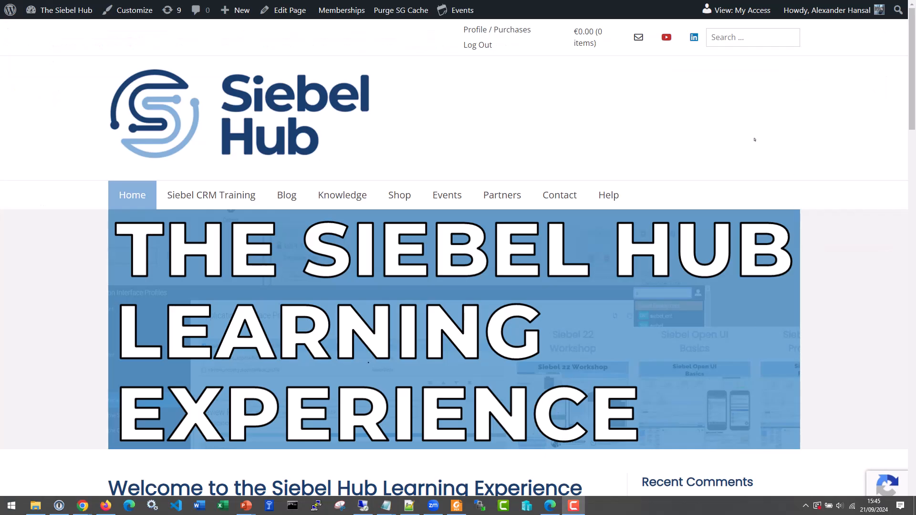
Switch to the Siebel Hub website and review the Siebel CRM Training page's New Features for Application Integrators course
click(755, 140)
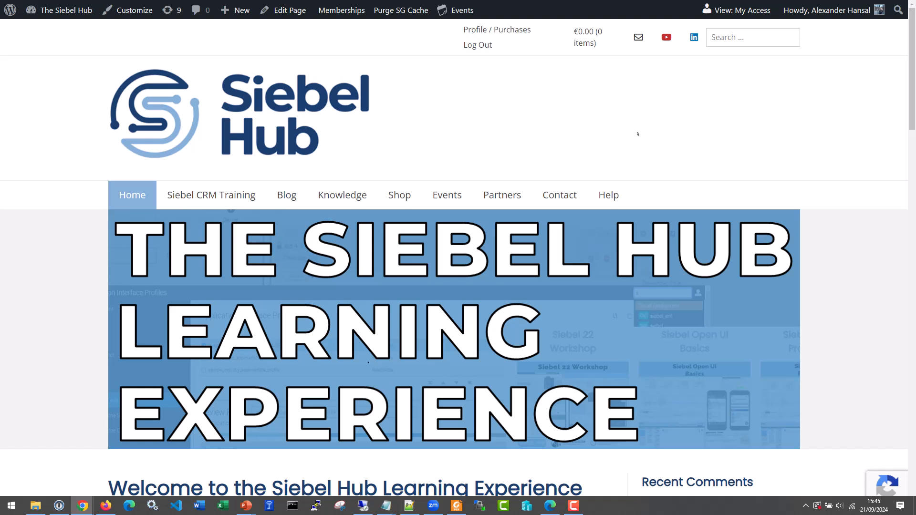
mouse_move(231, 195)
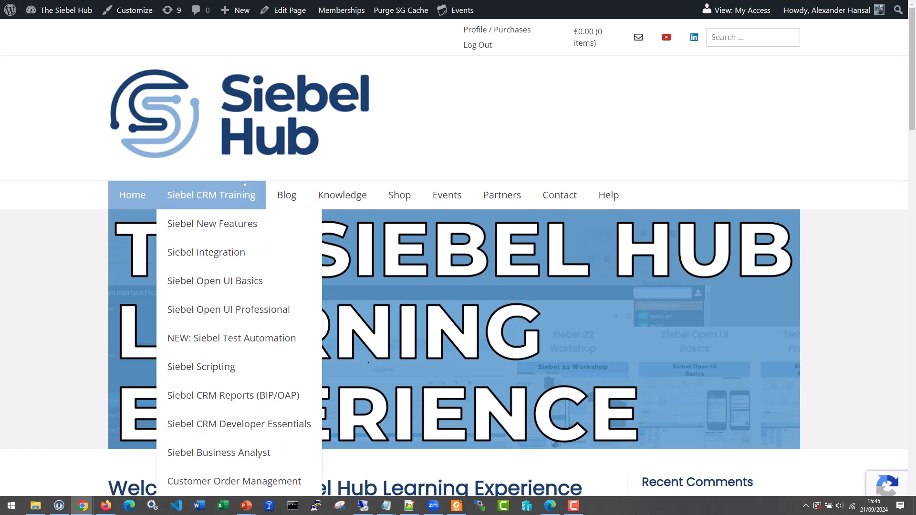
click(213, 197)
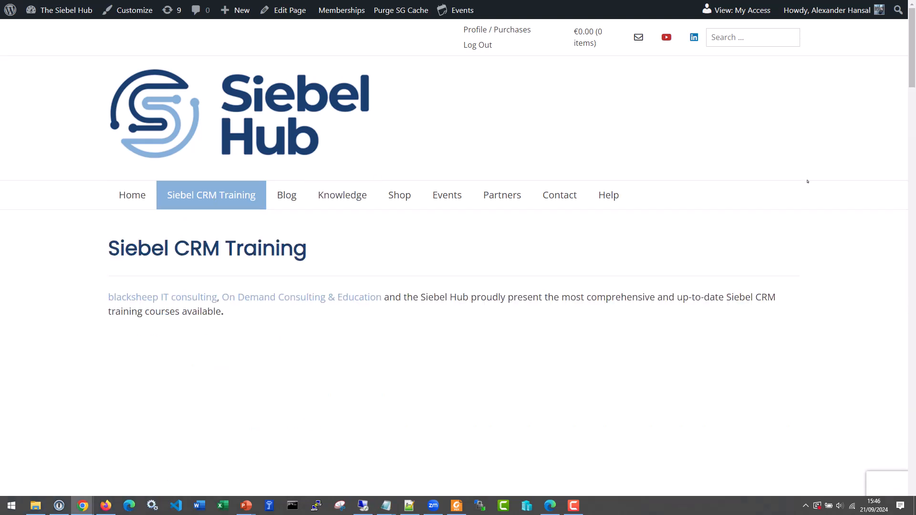
scroll(748, 267, down, 6)
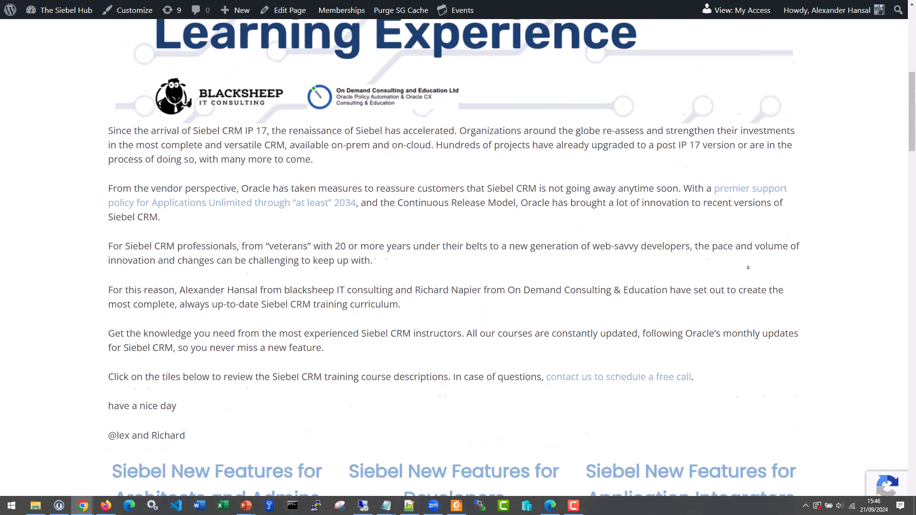
scroll(748, 267, down, 8)
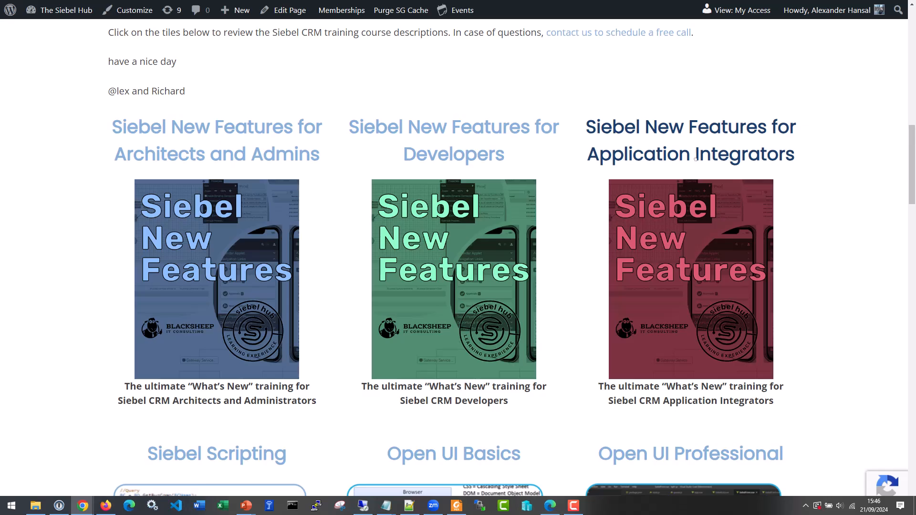
key(F11)
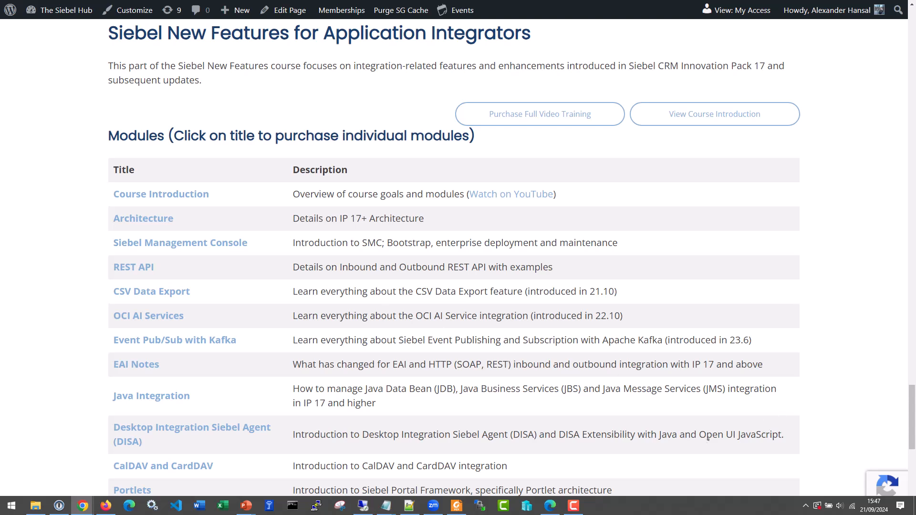
Return to Siebel Web Call Center and add a new record to the My Service Requests list
key(alt+Tab)
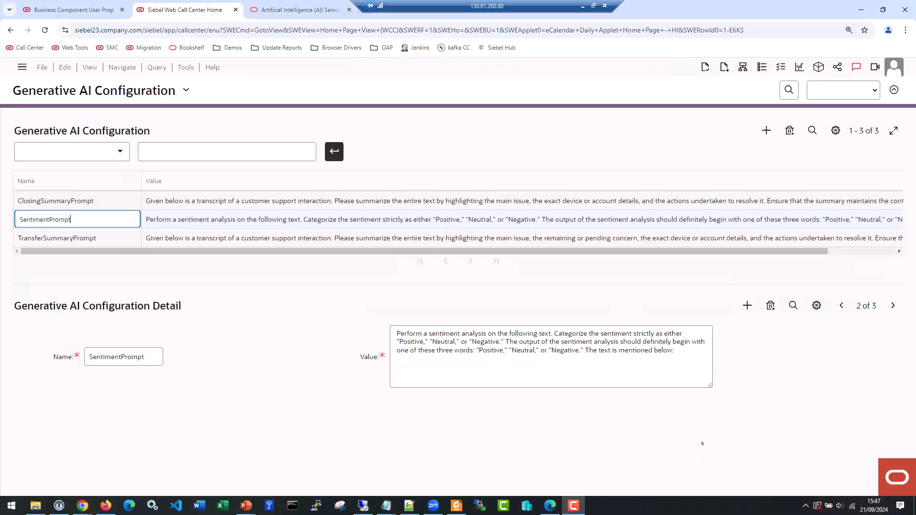
click(772, 376)
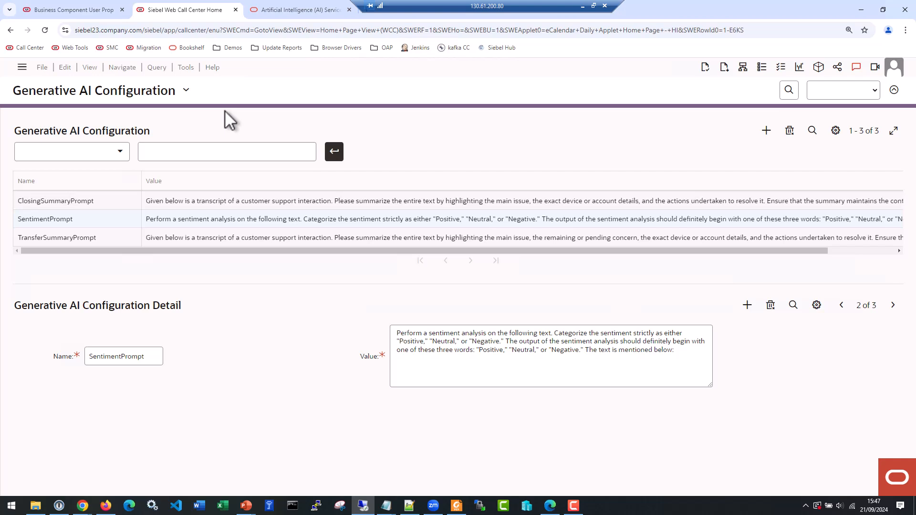
click(22, 68)
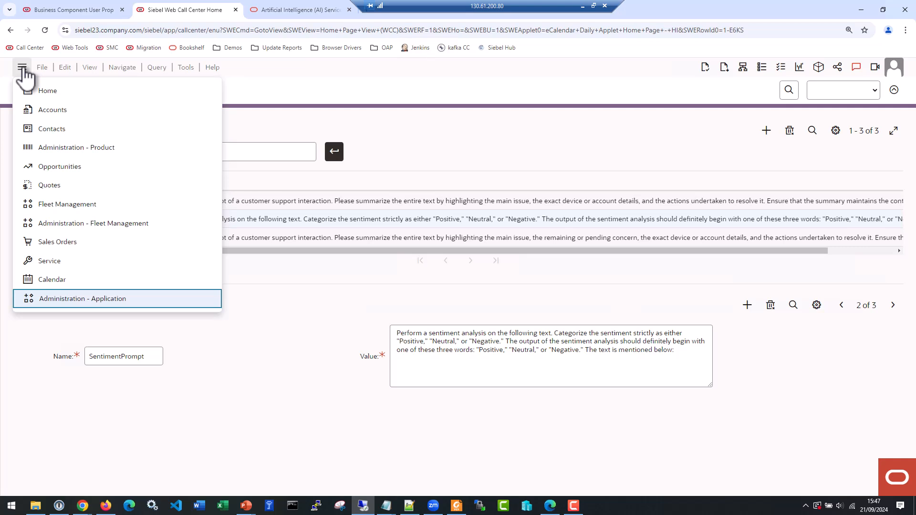
click(49, 262)
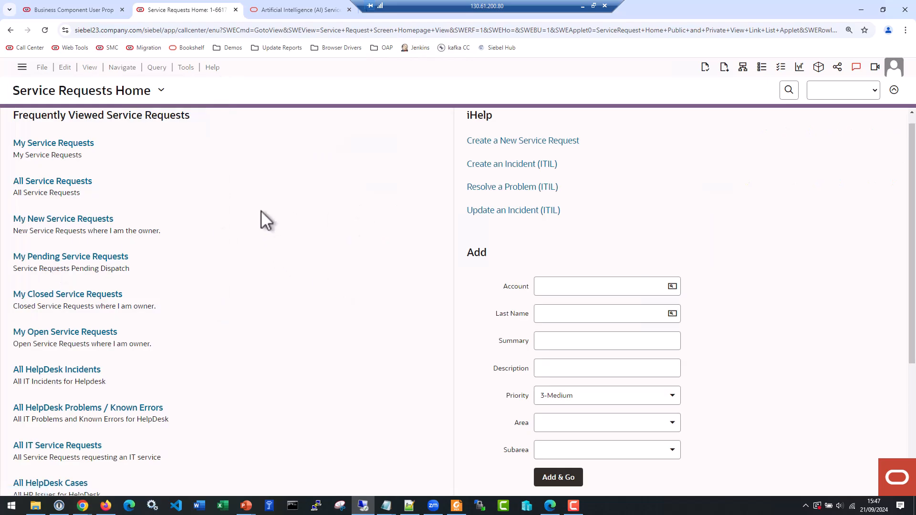
click(81, 144)
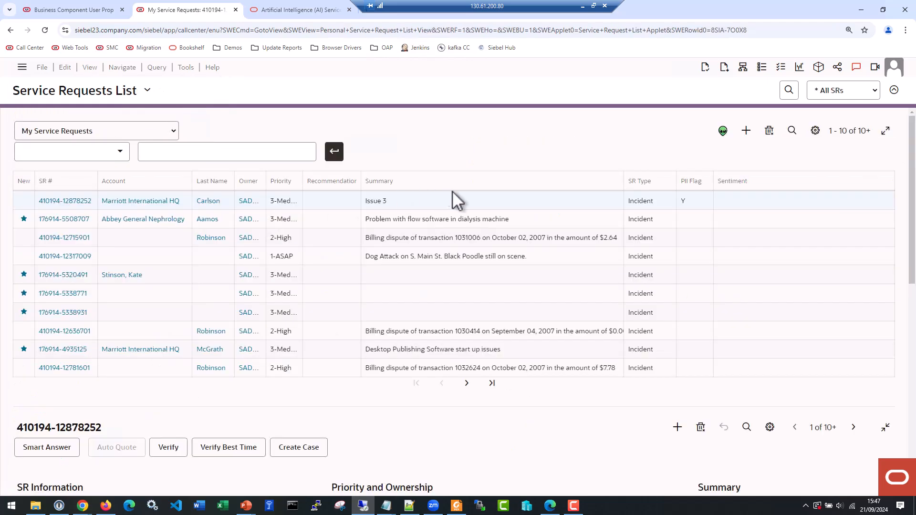
click(747, 134)
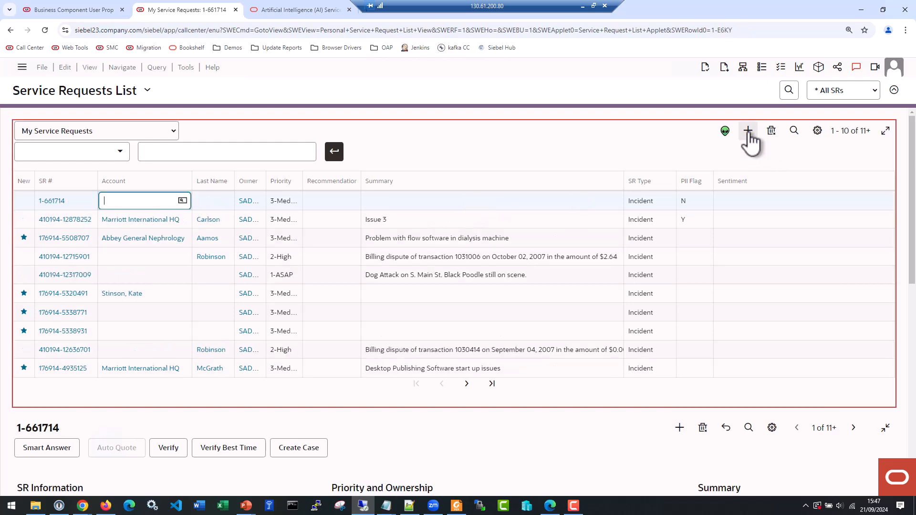
Enter "Demo PII" as the Summary of the new service request
click(420, 206)
text(Demo PII)
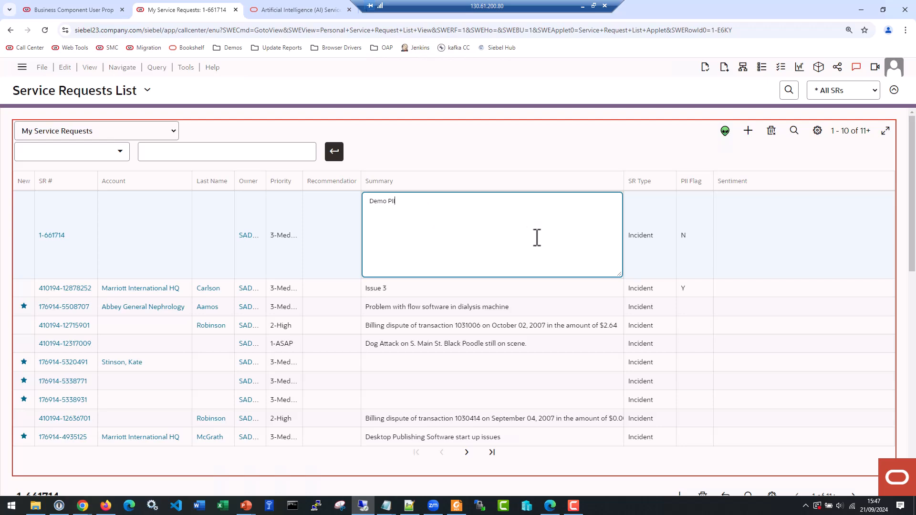
key(Tab)
Fill the Detailed Description with the OCI AI Integration 24.9 assistance request and contact name, phone and email, and commit the field
drag(914, 238, 914, 399)
click(756, 295)
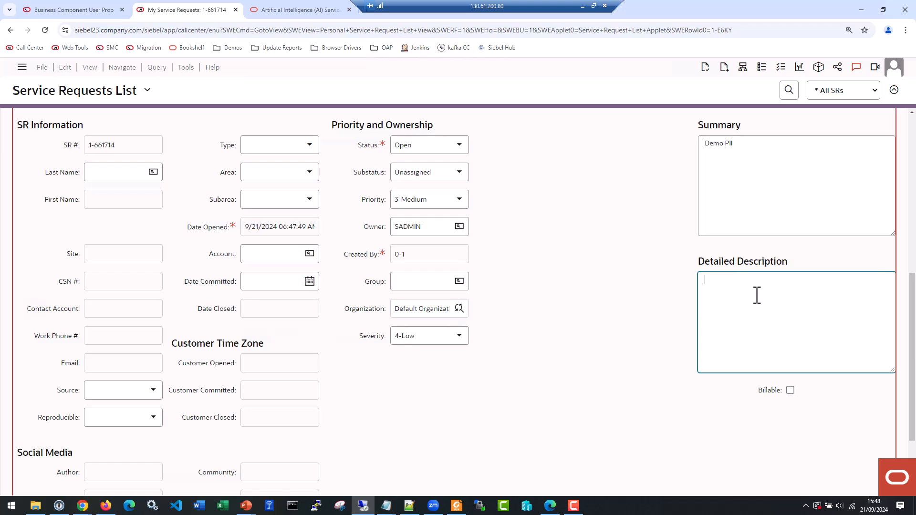
key(ctrl+v)
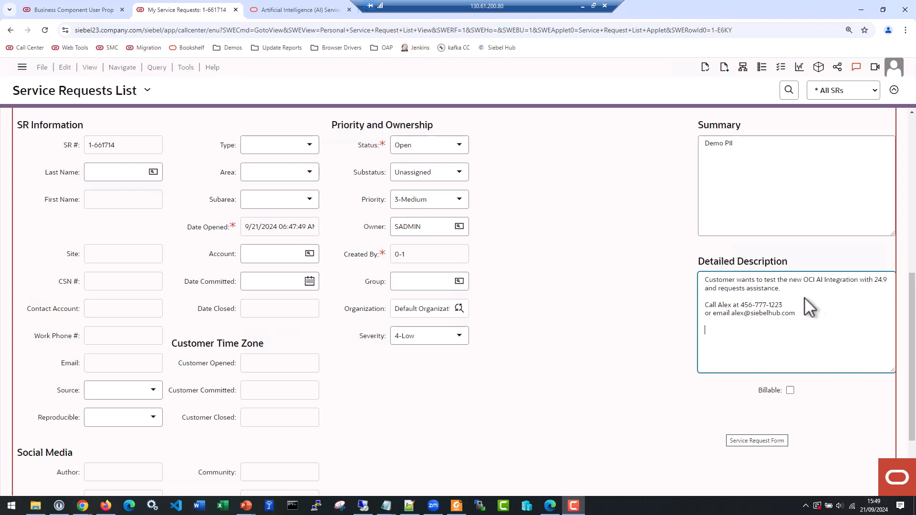
click(646, 268)
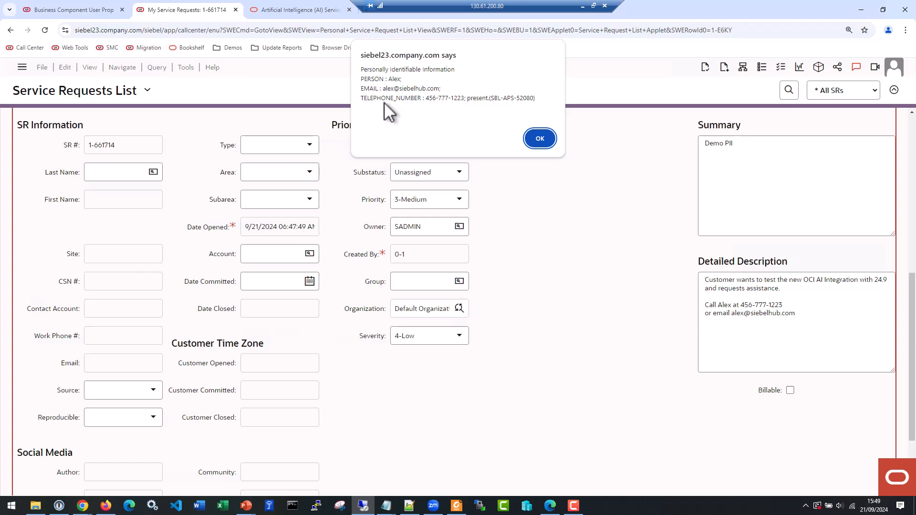
click(539, 139)
Check the new service request's PII Flag and Sentiment in the list and compare them with its form and description
click(913, 143)
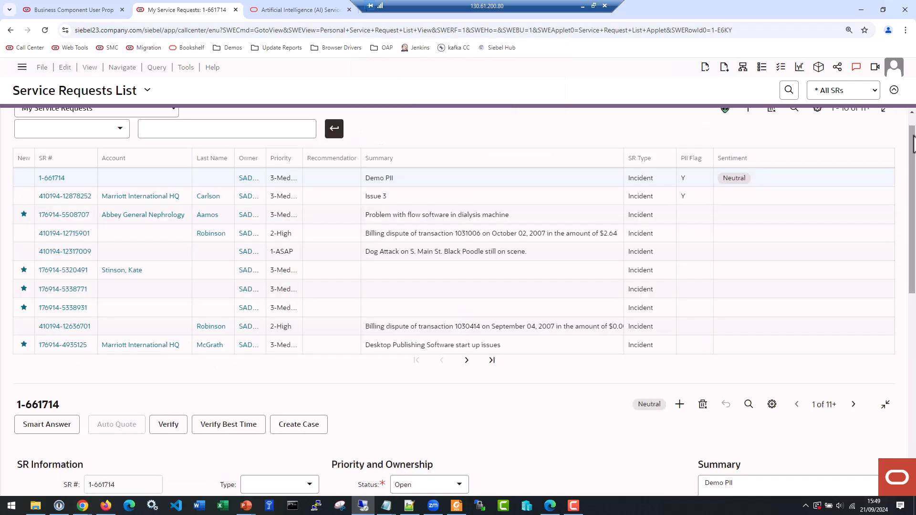
scroll(913, 143, up, 1)
click(692, 200)
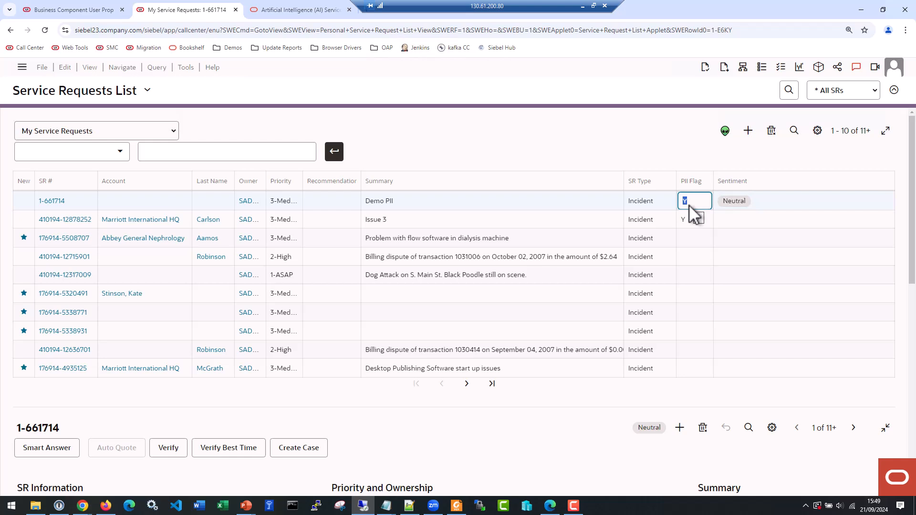
click(751, 203)
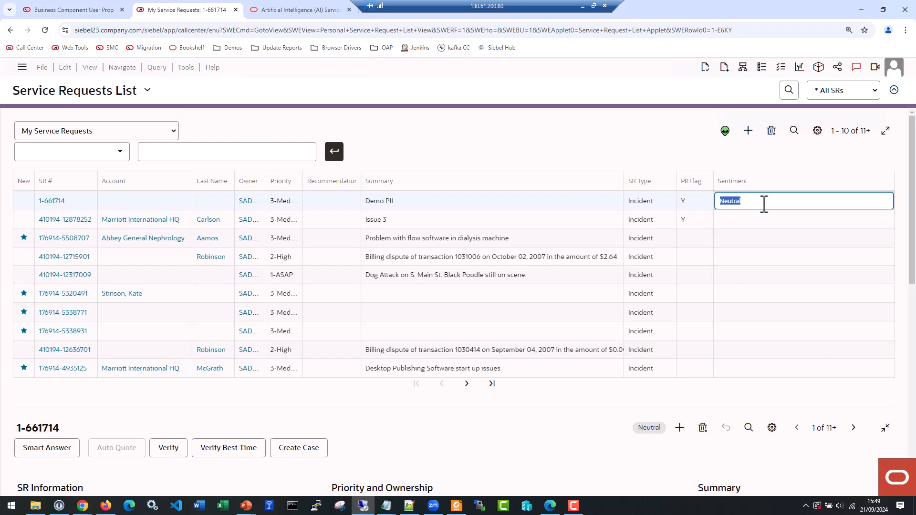
click(701, 221)
click(699, 204)
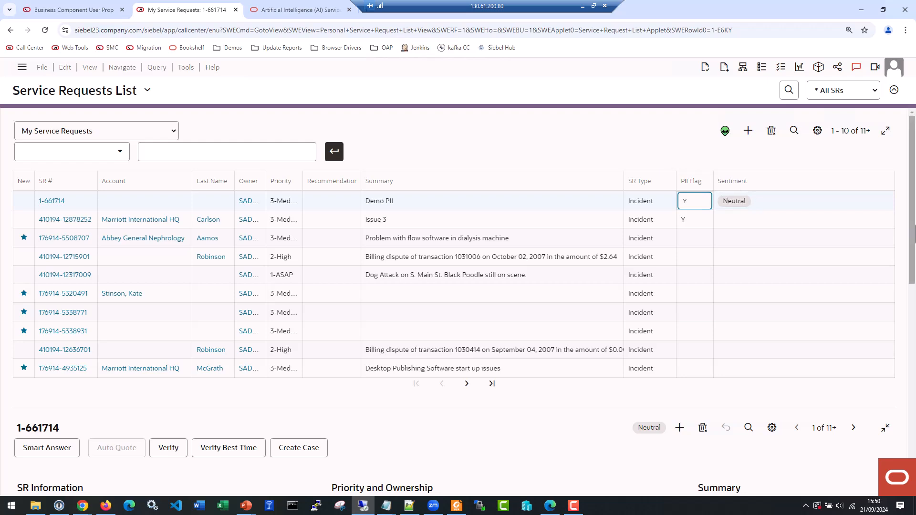
drag(912, 239, 909, 396)
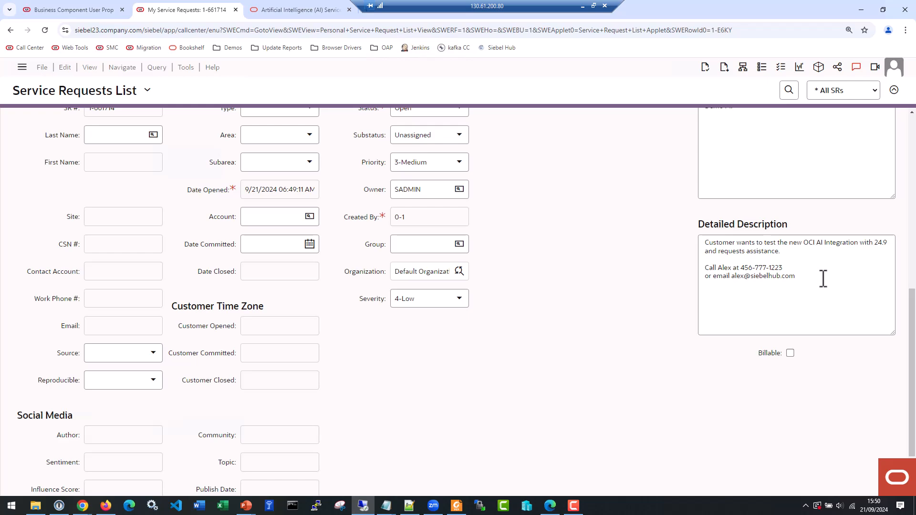
drag(913, 365, 912, 298)
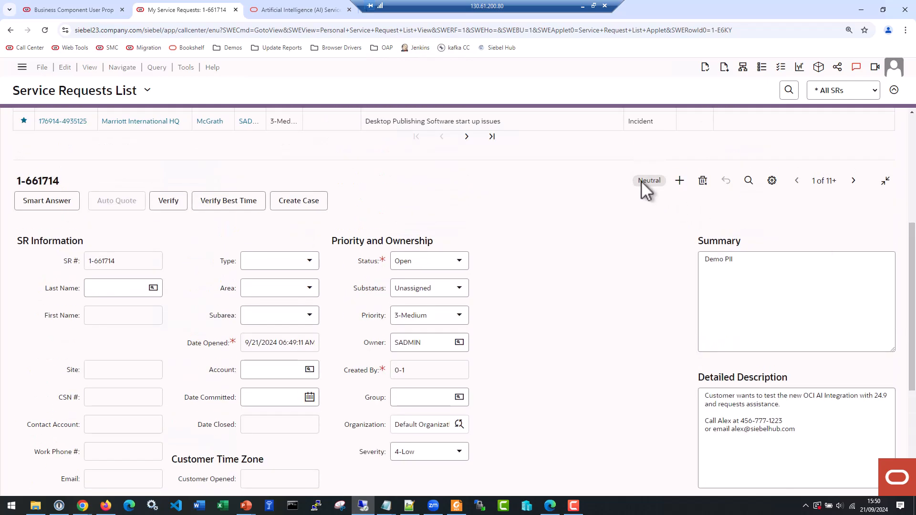
scroll(909, 205, up, 5)
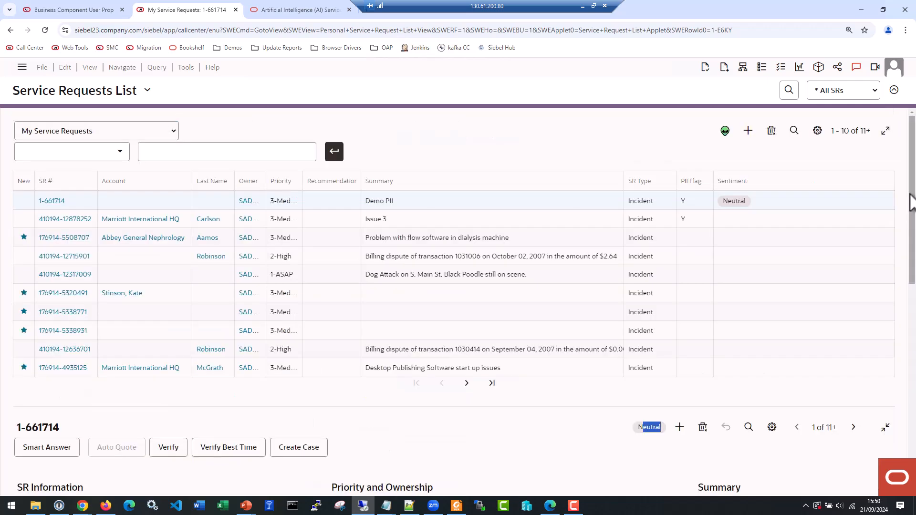
click(730, 198)
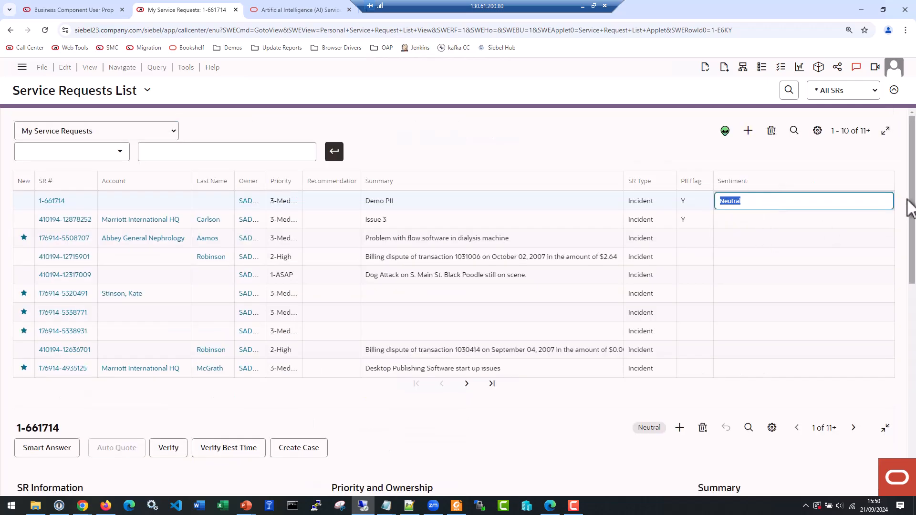
Extend the service request's Summary to "Demo PII and Sentiment"
scroll(911, 209, down, 5)
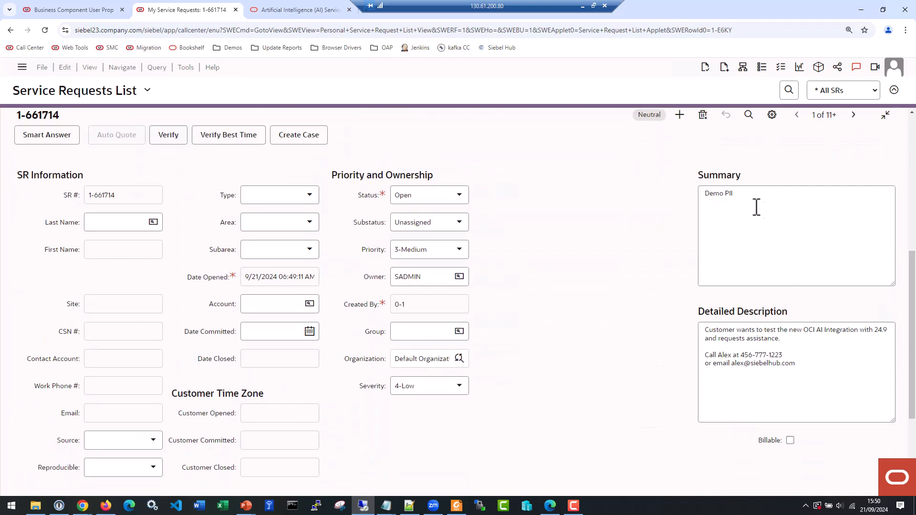
click(747, 194)
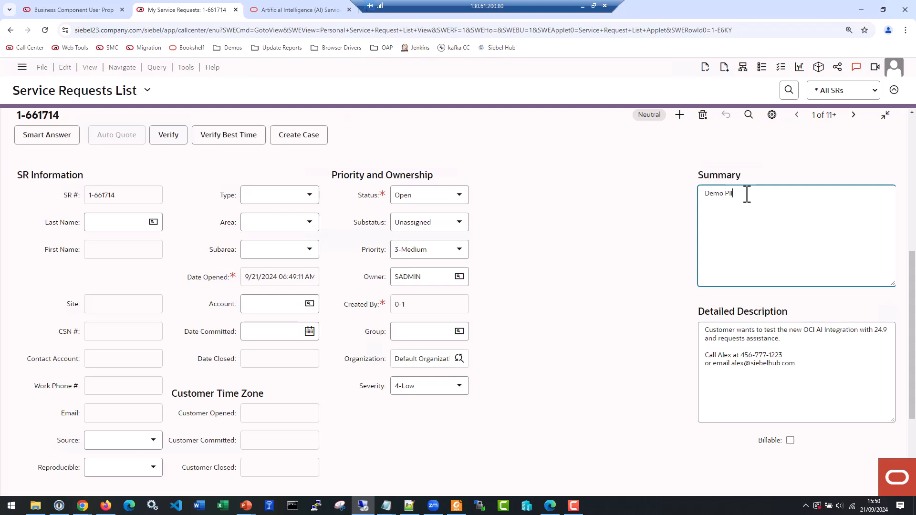
text(and Sentiment)
Append "Customer is very happy with the outcome." to the Detailed Description, save the record and check its Sentiment in the list
click(816, 371)
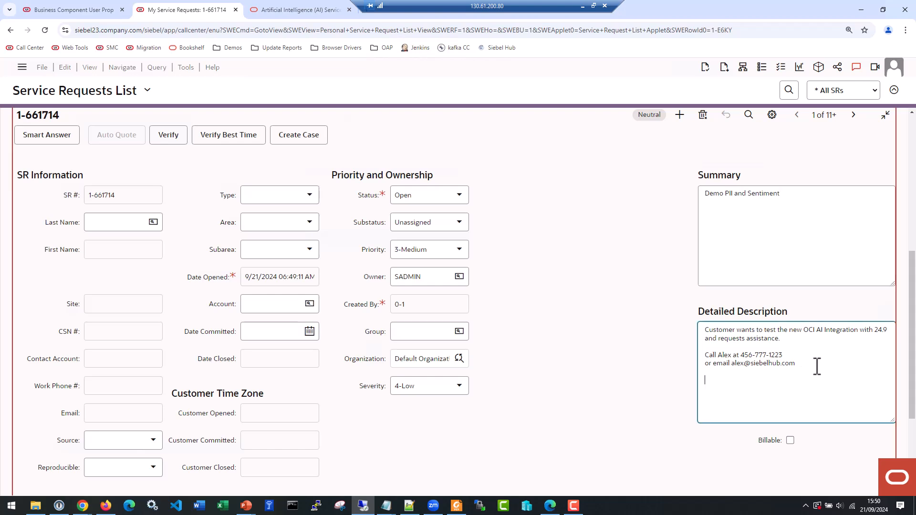
text(Customer is very happy with the outcome.)
key(ctrl+s)
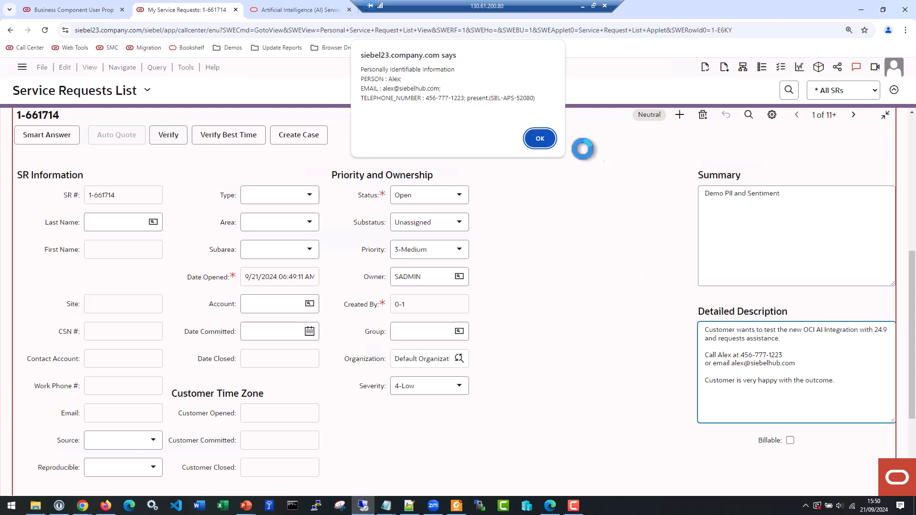
click(540, 138)
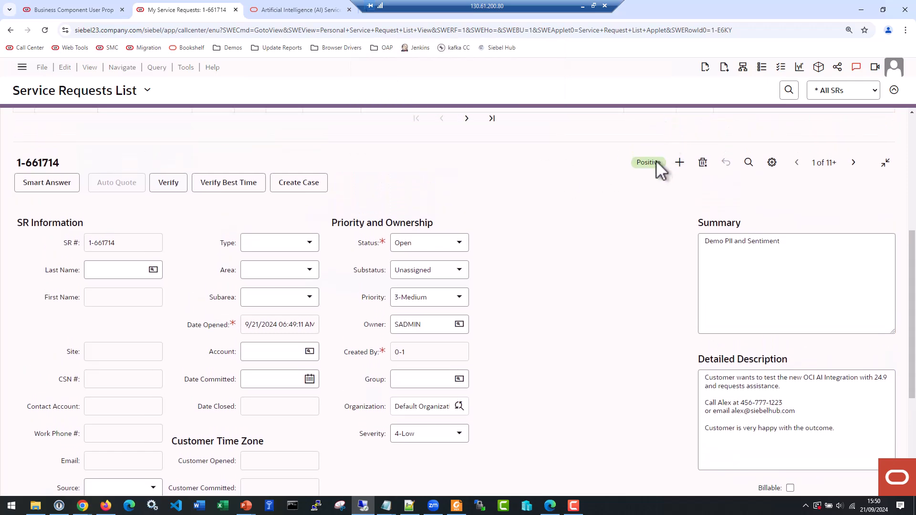
scroll(668, 217, up, 5)
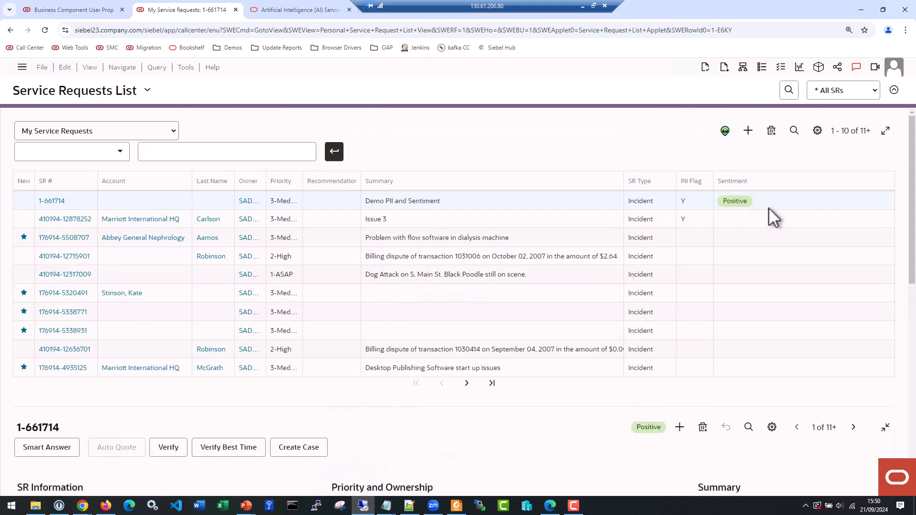
click(745, 201)
click(748, 216)
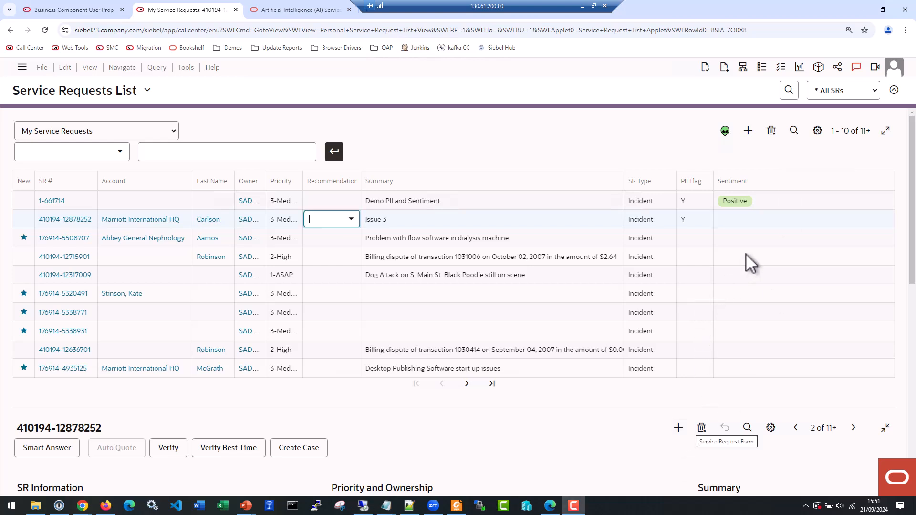
Open the "Demo PII and Sentiment" service request's detail view and copy its entire Detailed Description
click(56, 201)
scroll(55, 202, down, 7)
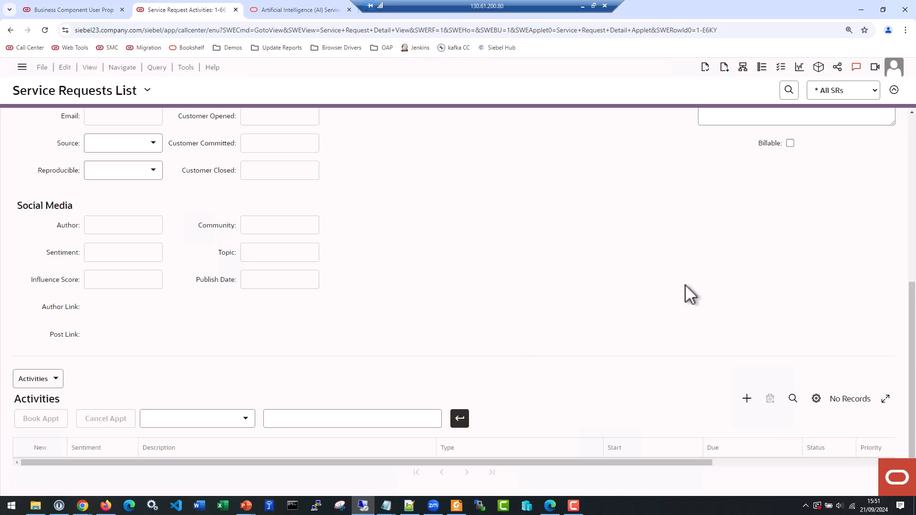
scroll(684, 284, up, 3)
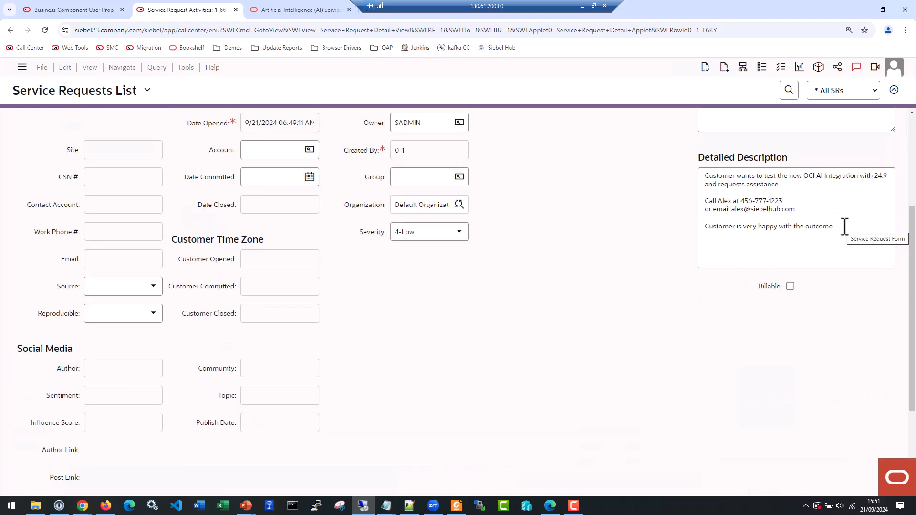
drag(844, 226, 706, 177)
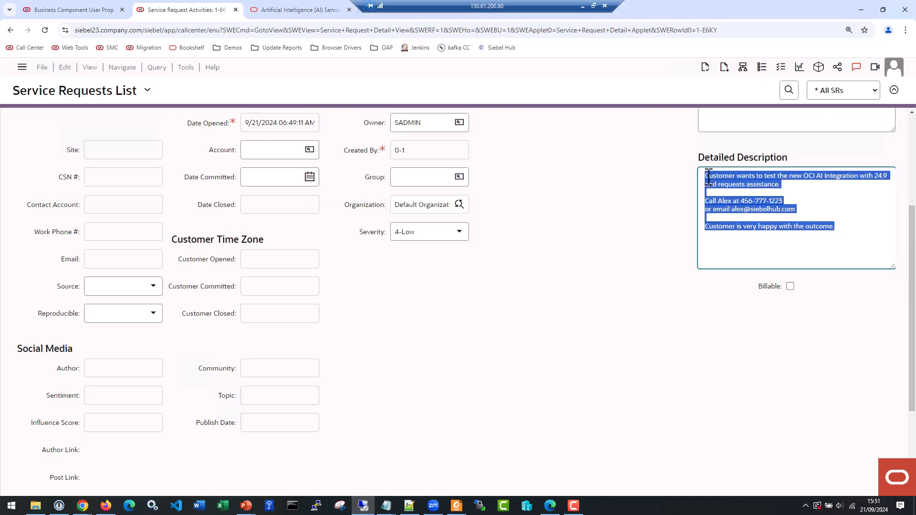
right_click(736, 180)
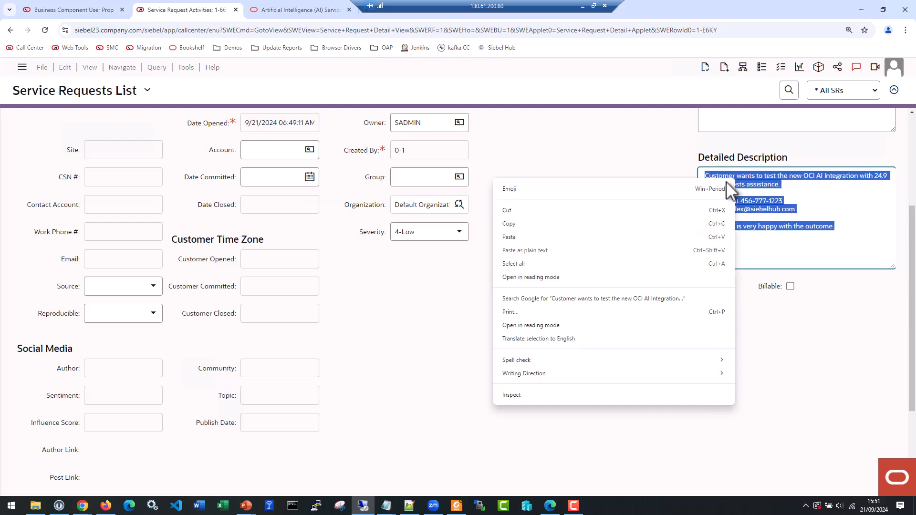
click(533, 224)
Add an activity to the service request and paste the copied text as its Description
scroll(544, 309, down, 3)
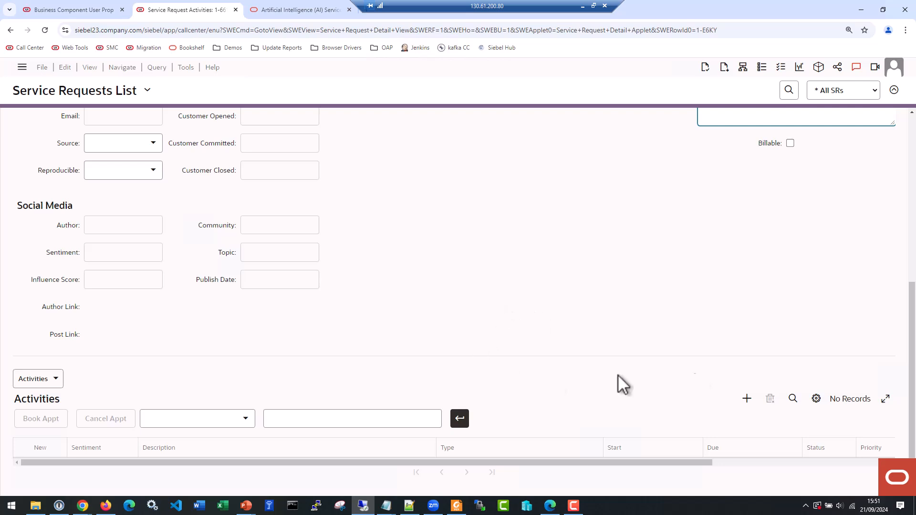
click(747, 399)
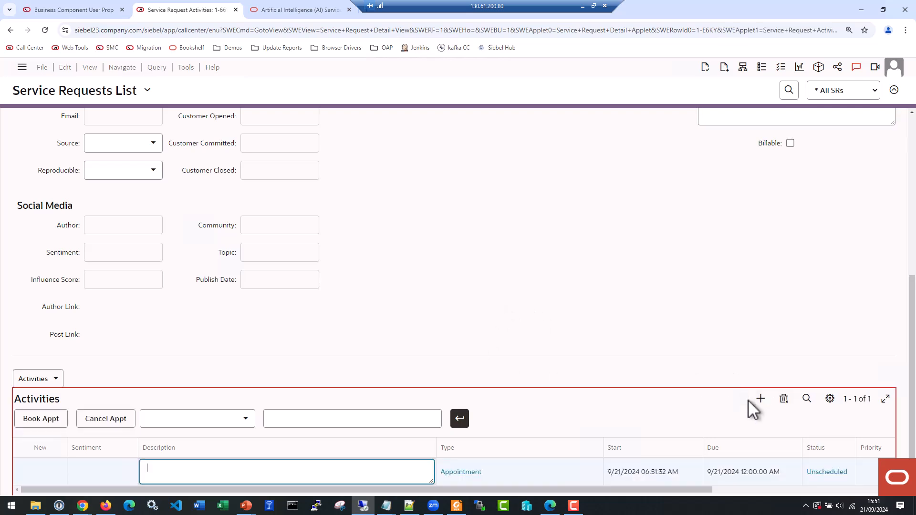
key(ctrl+v)
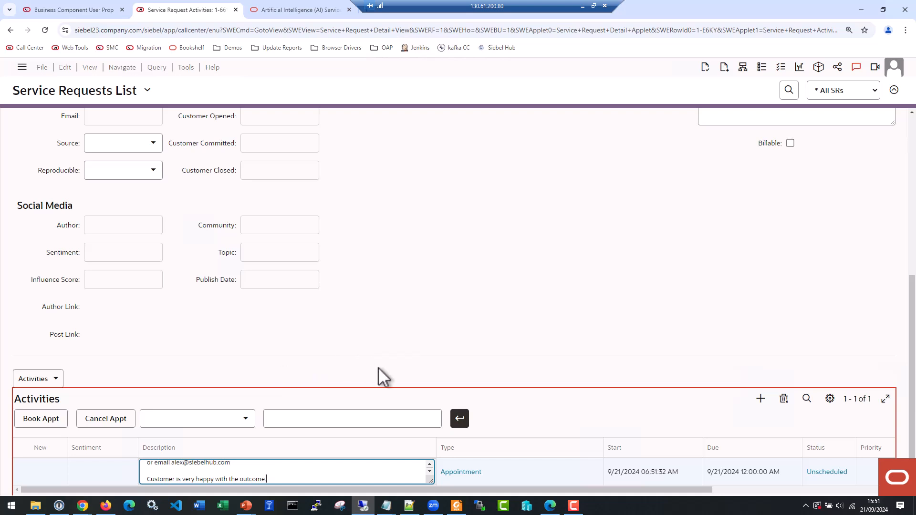
key(Tab)
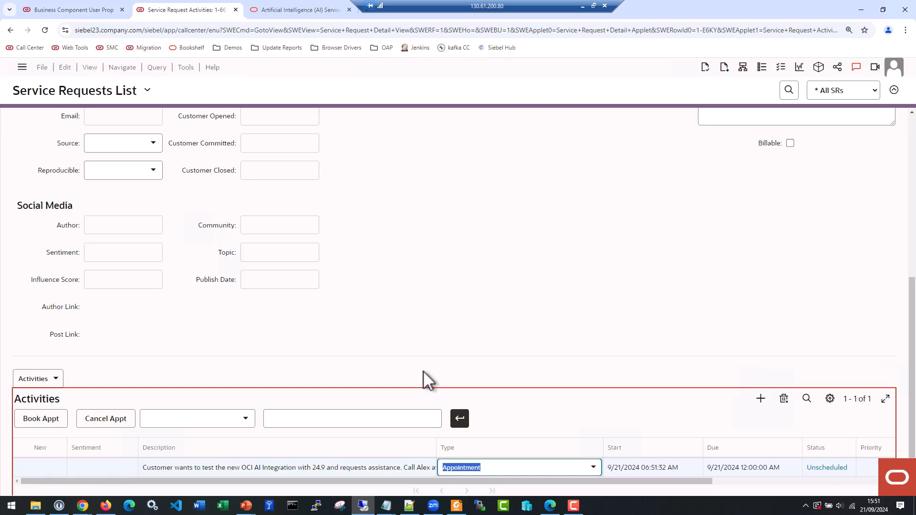
Set the new activity's Type to Closing Summary
click(595, 468)
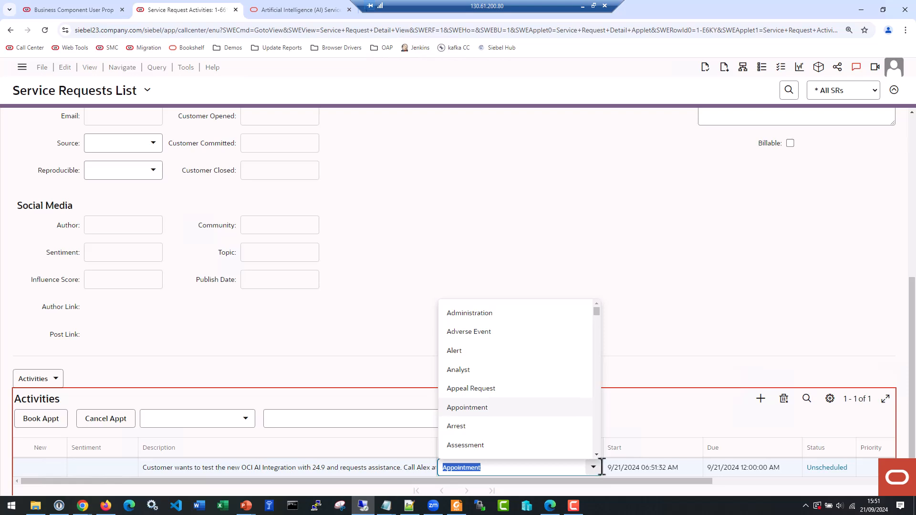
text(c)
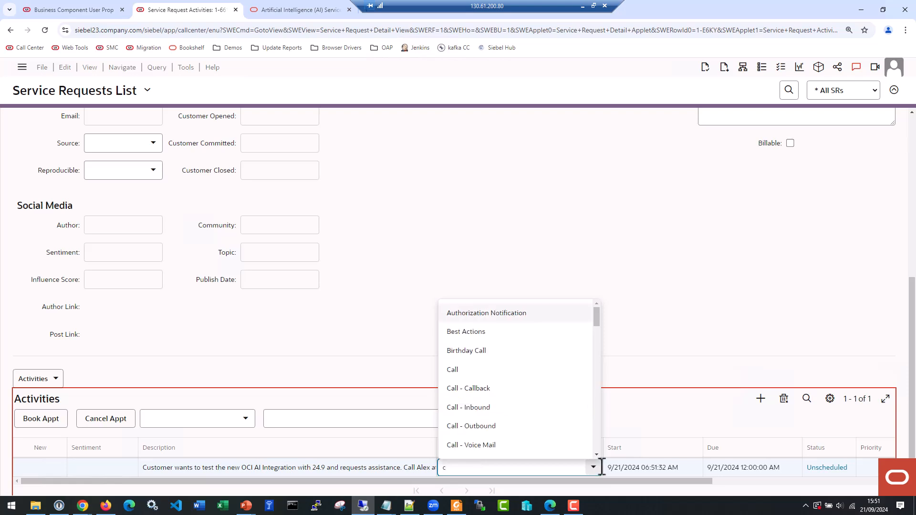
text(lo)
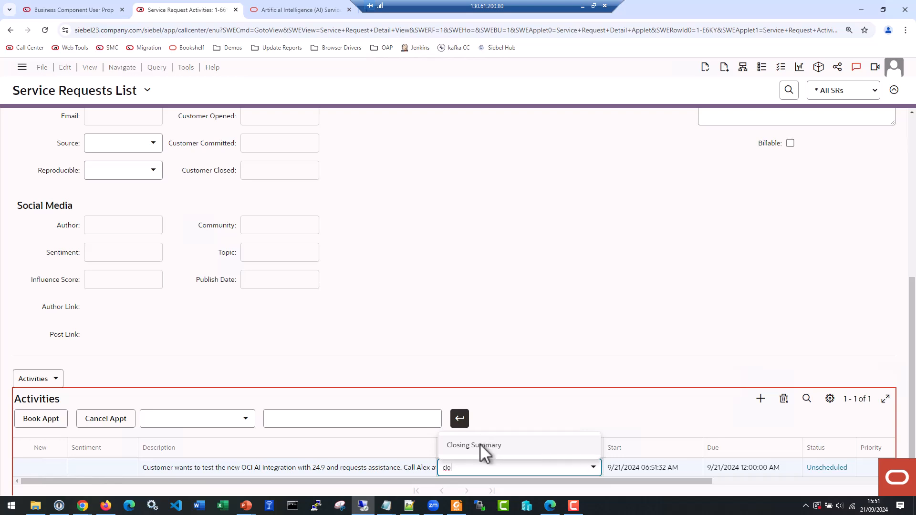
click(480, 444)
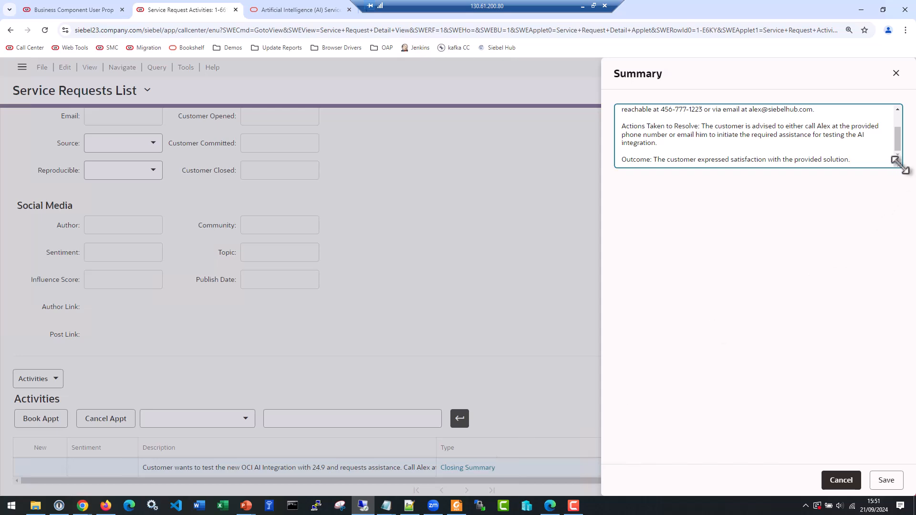
Enlarge the Summary text box, review the generated Main Issue, Account/Device Details, Actions Taken and Outcome sections, and save the summary
drag(898, 165, 901, 262)
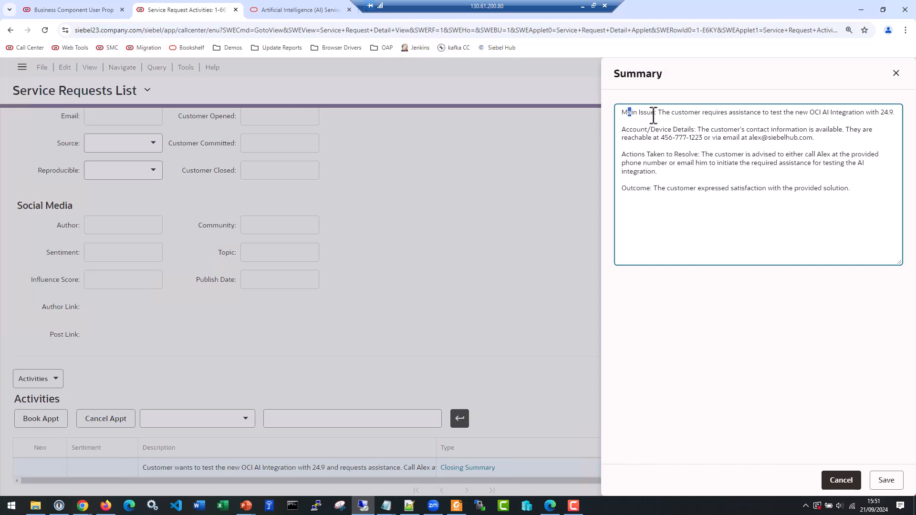
drag(662, 113, 897, 113)
drag(790, 119, 808, 113)
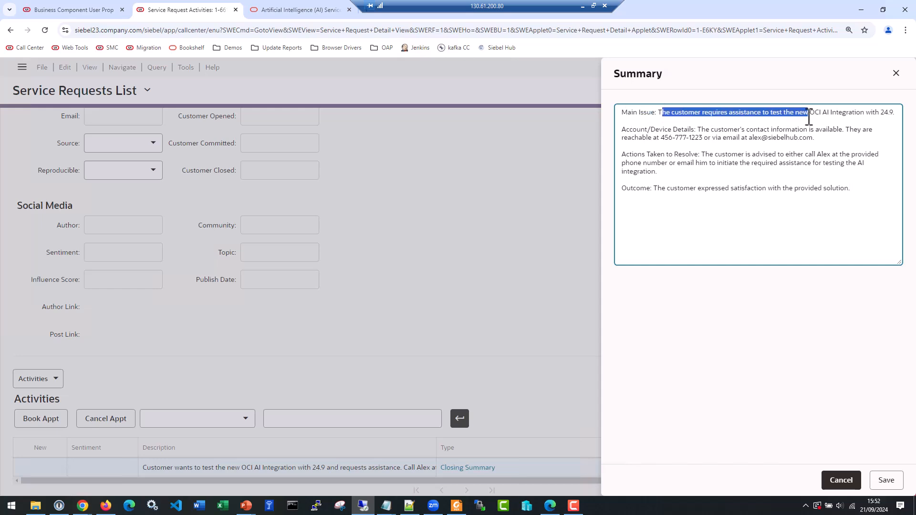
drag(705, 134, 769, 138)
click(704, 155)
drag(704, 155, 841, 188)
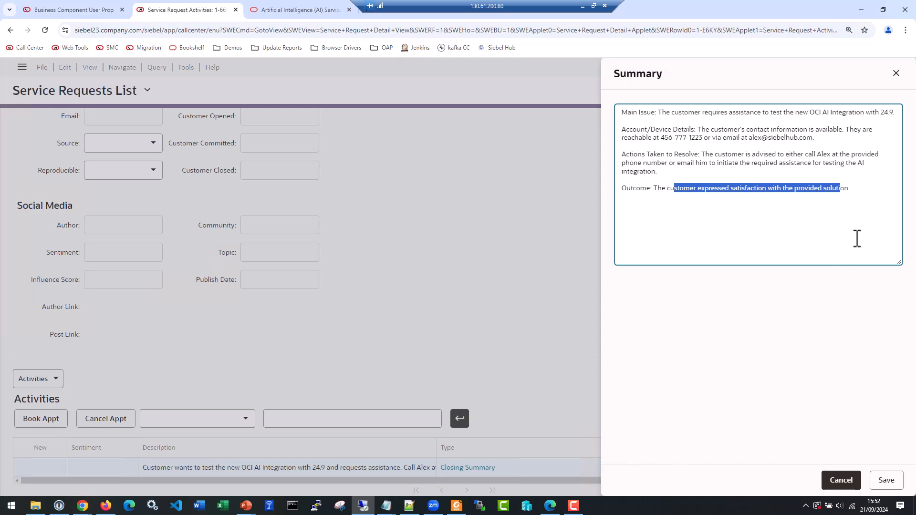
click(886, 480)
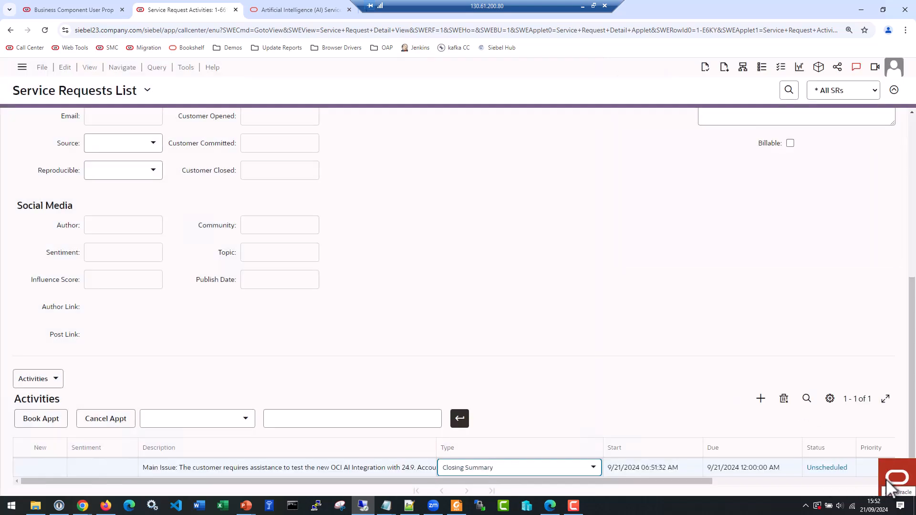
Review the saved activity's Description and Sentiment alongside the parent service request's details
click(230, 469)
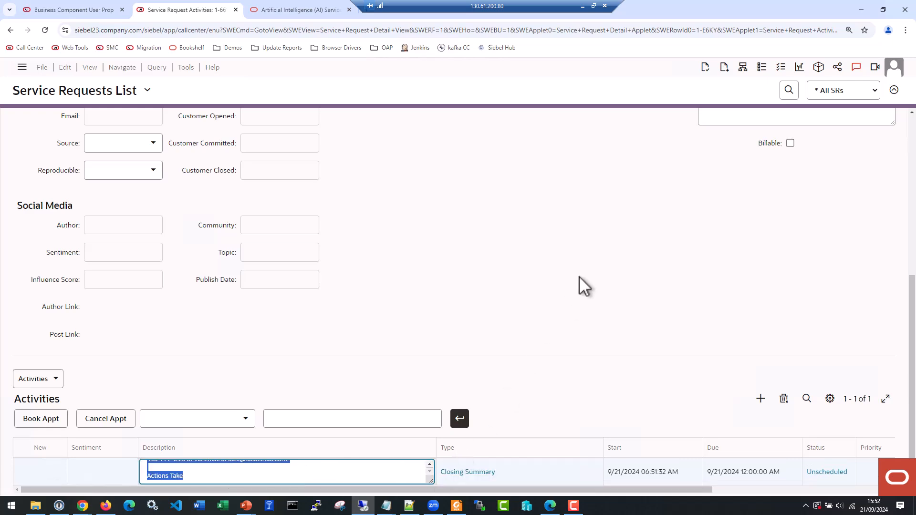
scroll(579, 276, up, 3)
scroll(551, 224, up, 3)
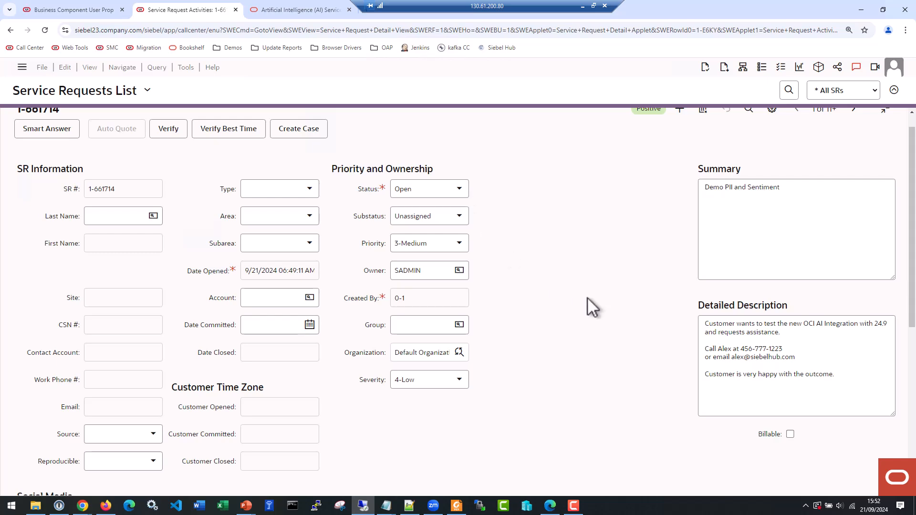
scroll(586, 260, down, 6)
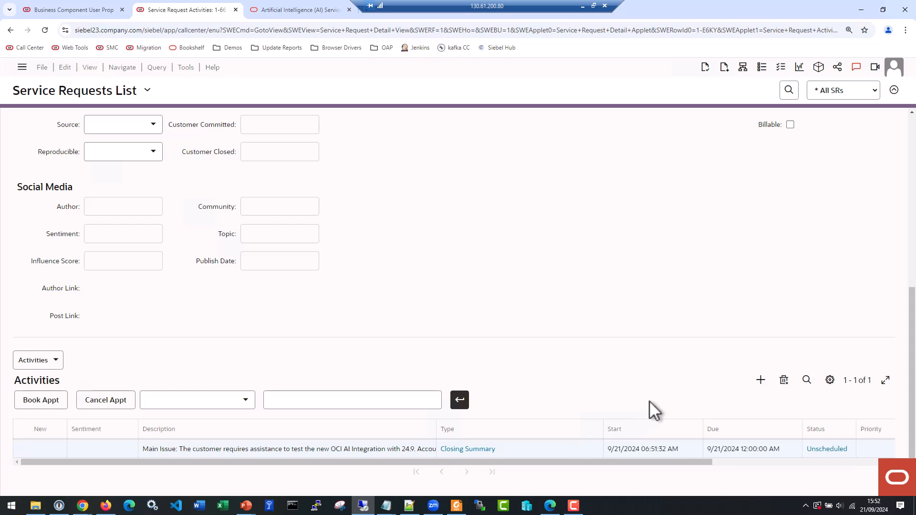
click(537, 394)
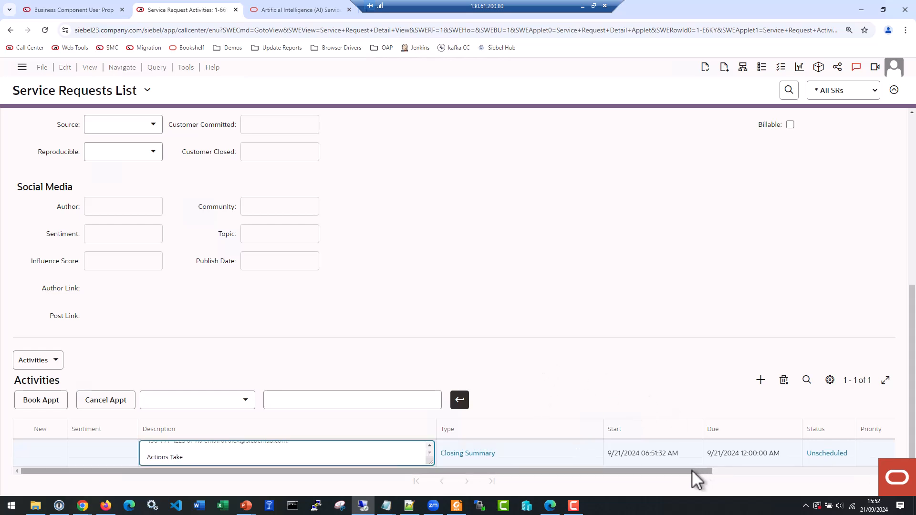
click(88, 450)
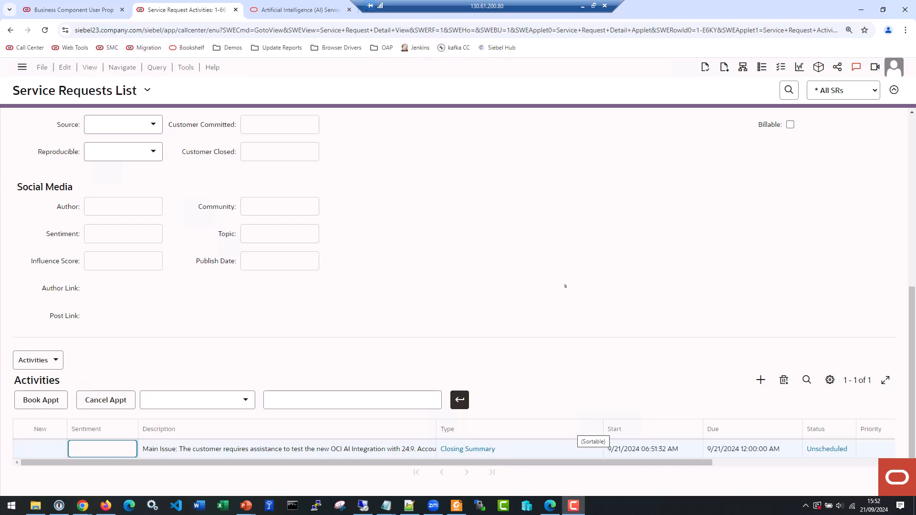
Change the activity's Type to Email - Inbound and check its Sentiment and Description fields
click(523, 451)
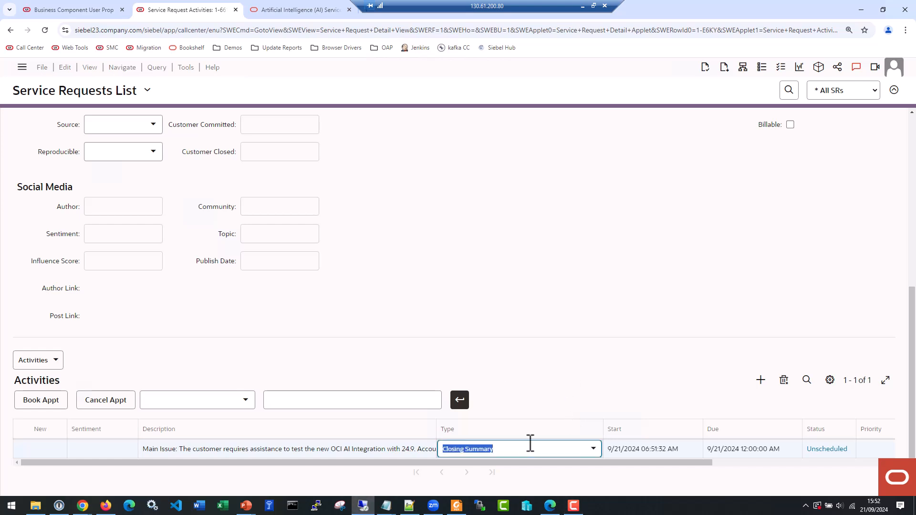
text(Ema)
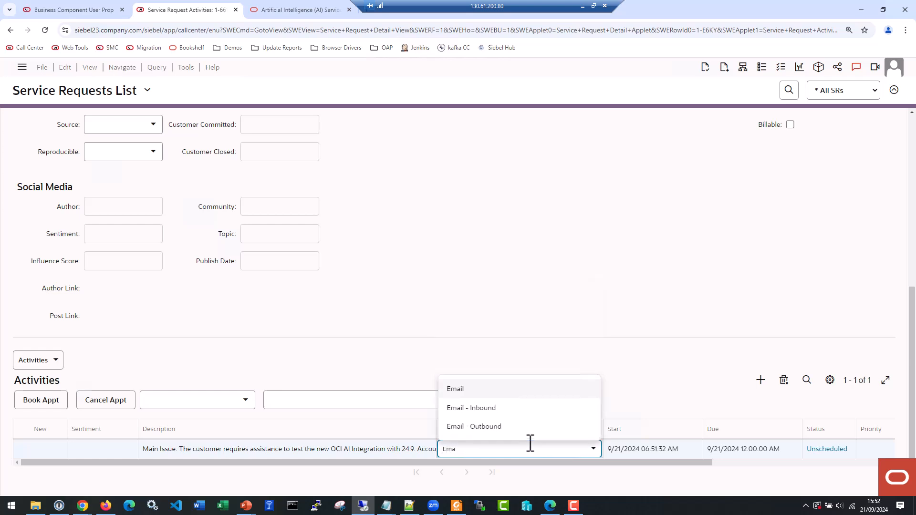
click(491, 409)
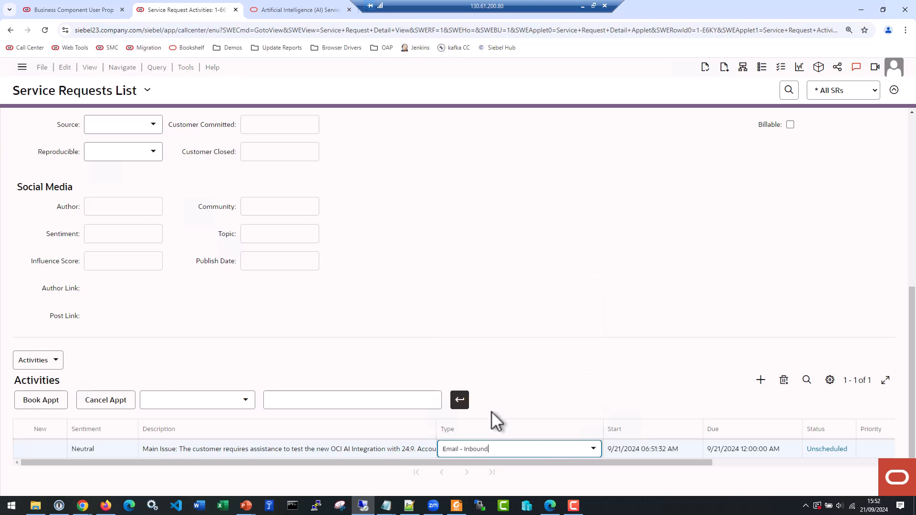
click(147, 451)
click(92, 453)
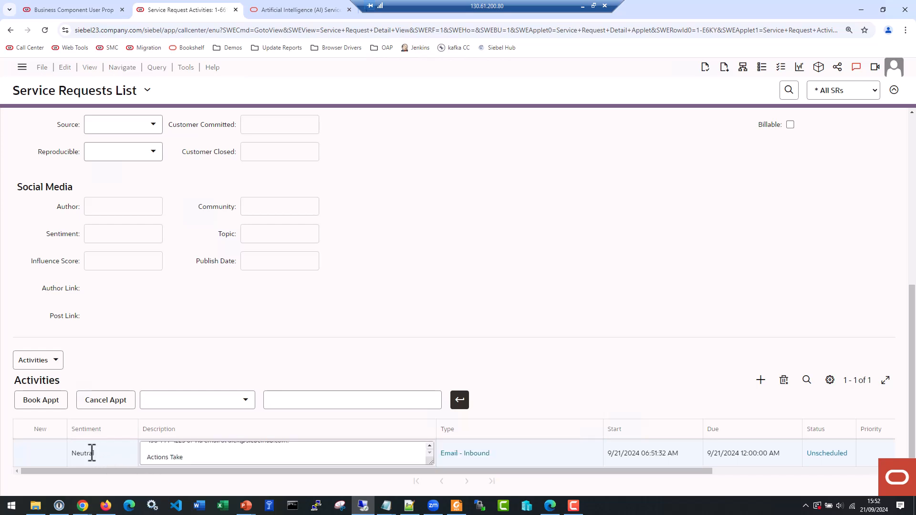
key(Tab)
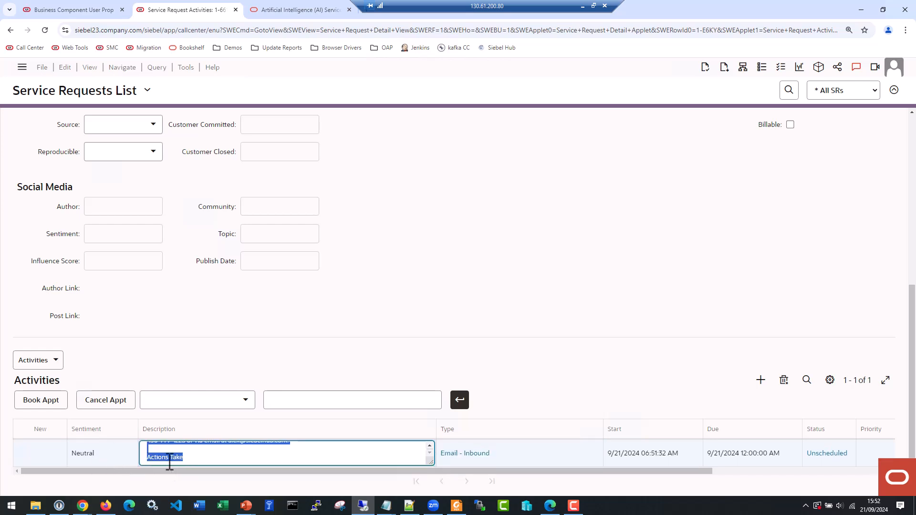
Refresh the Activities list by running an empty query, and check the activity's Sentiment and Type
click(807, 380)
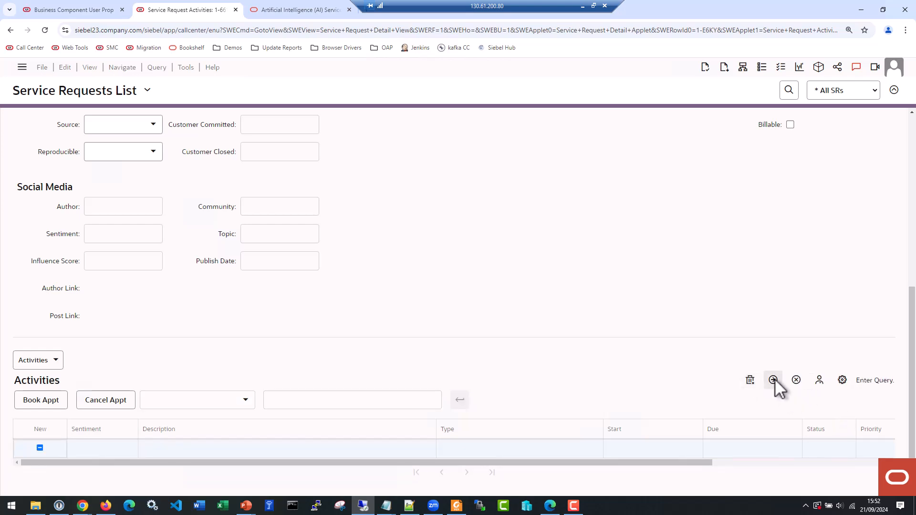
click(773, 380)
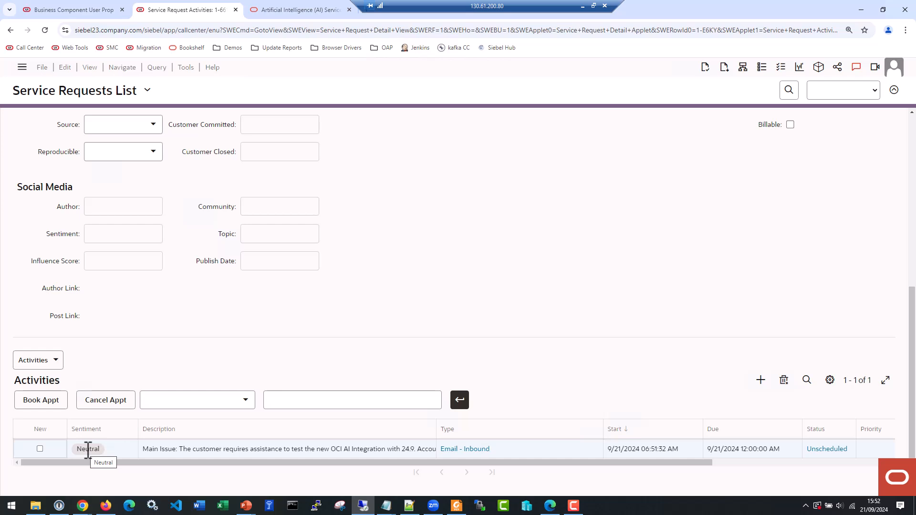
click(503, 446)
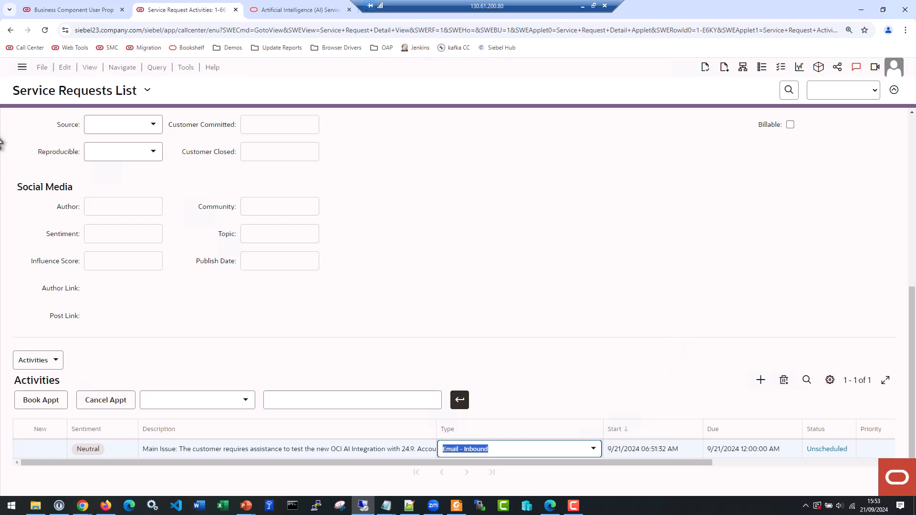
Search the application's views for "action set" and open Action Sets under Administration - Runtime Events
click(895, 477)
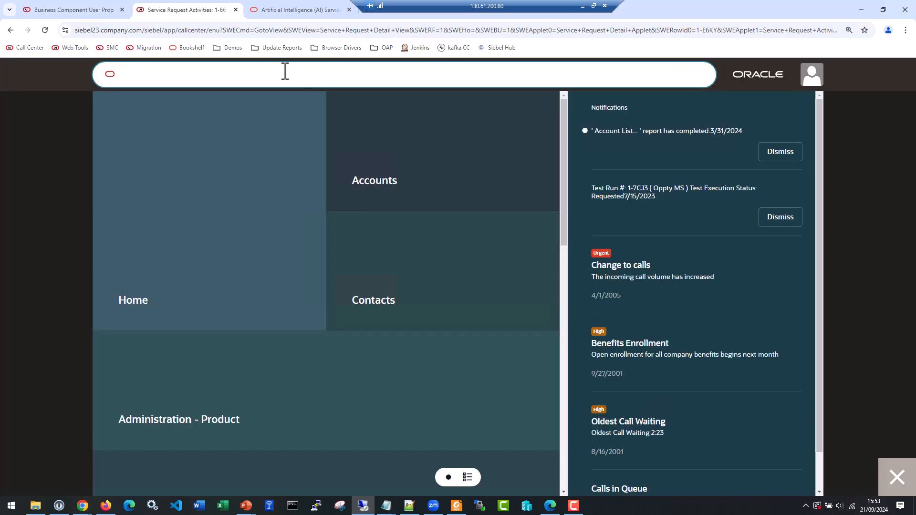
text(action s)
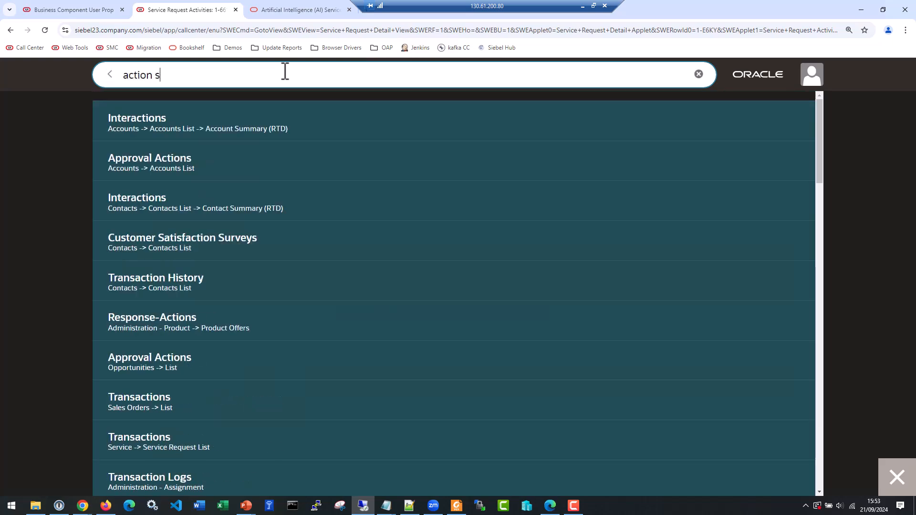
text(et)
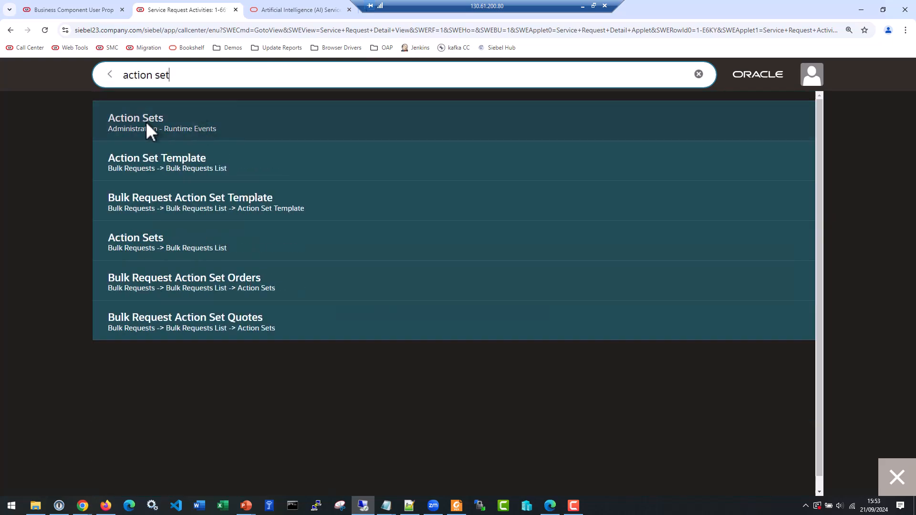
click(140, 119)
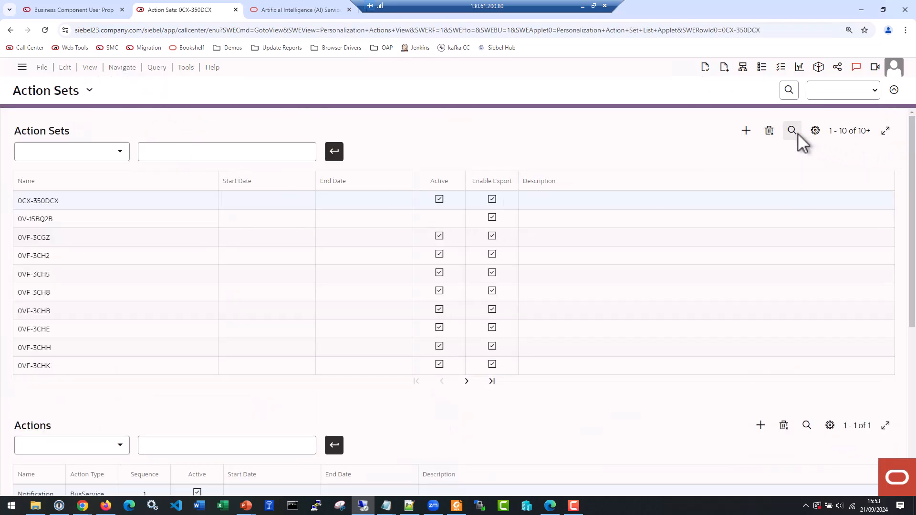
Query the action sets for names matching *OCI*
click(793, 131)
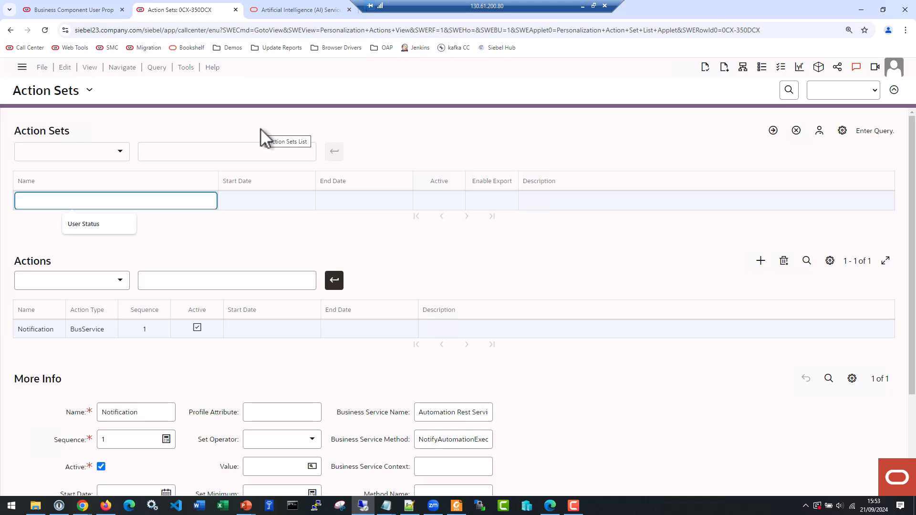
text(*OCI*)
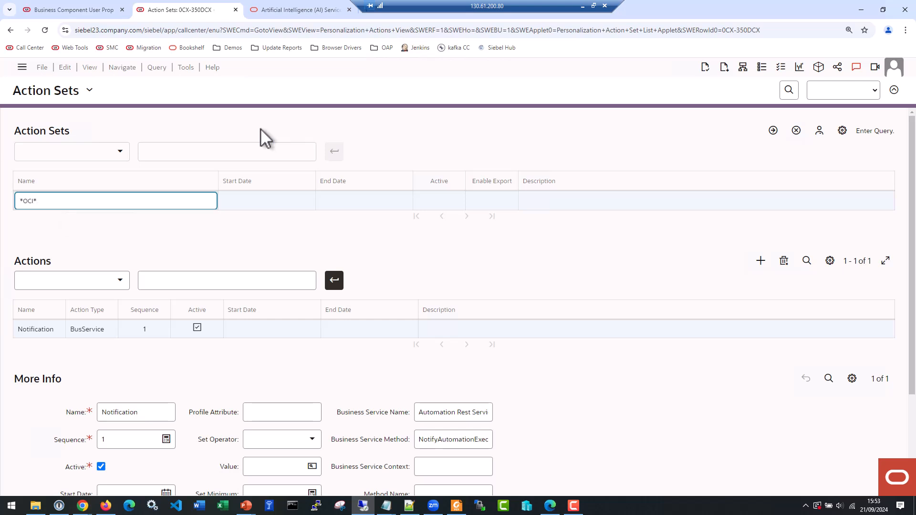
key(Return)
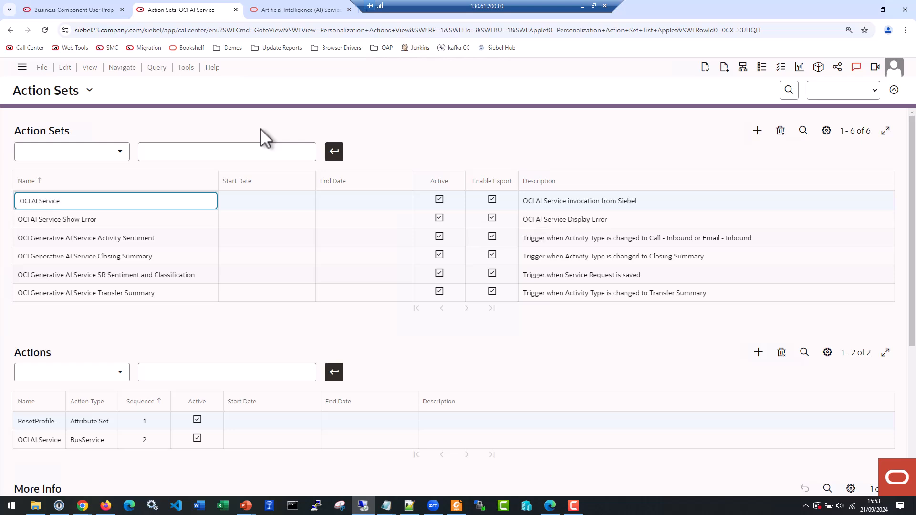
Examine the actions of the Activity Sentiment, Closing Summary, SR Sentiment and Classification, and Transfer Summary action sets
click(168, 238)
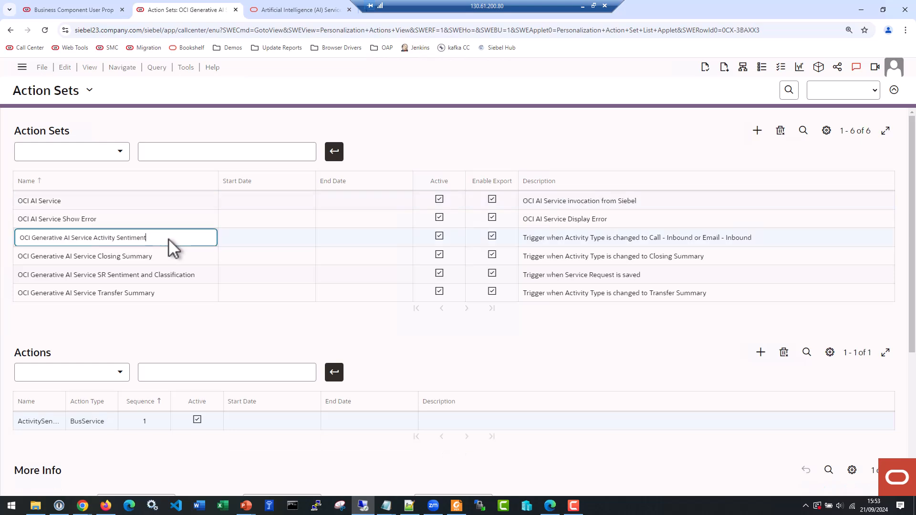
click(173, 255)
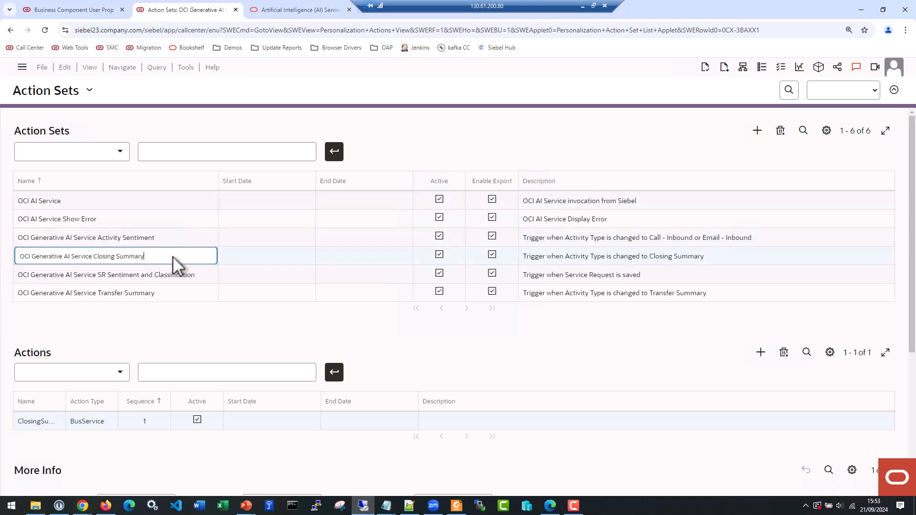
click(199, 275)
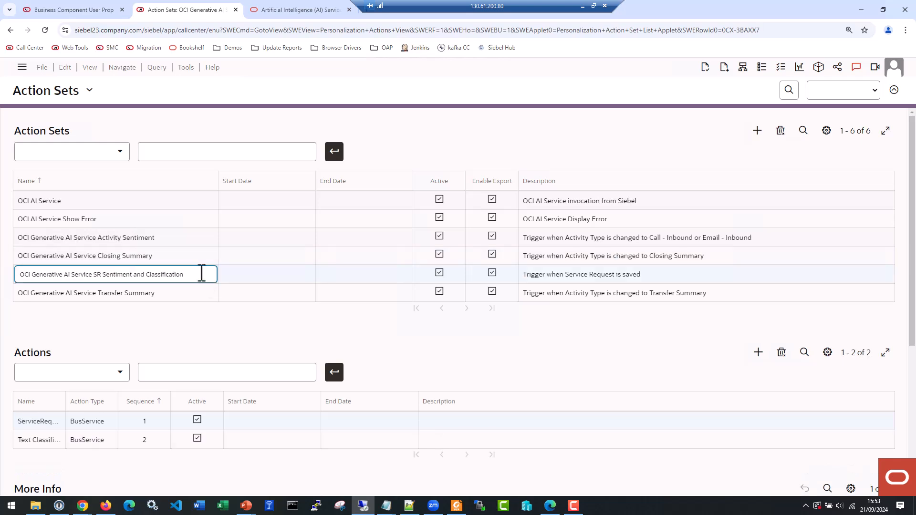
click(188, 293)
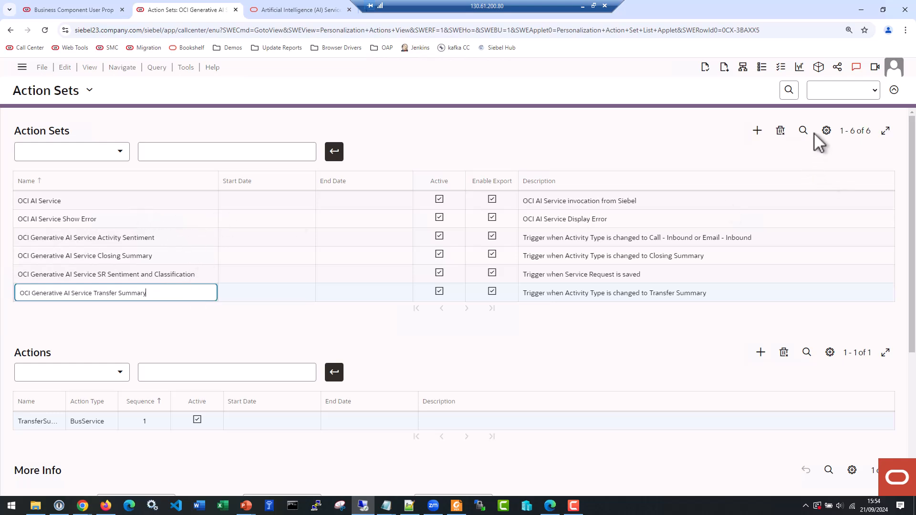
Switch to the runtime Events view and query for Action Set Name matching *OCI*
click(62, 93)
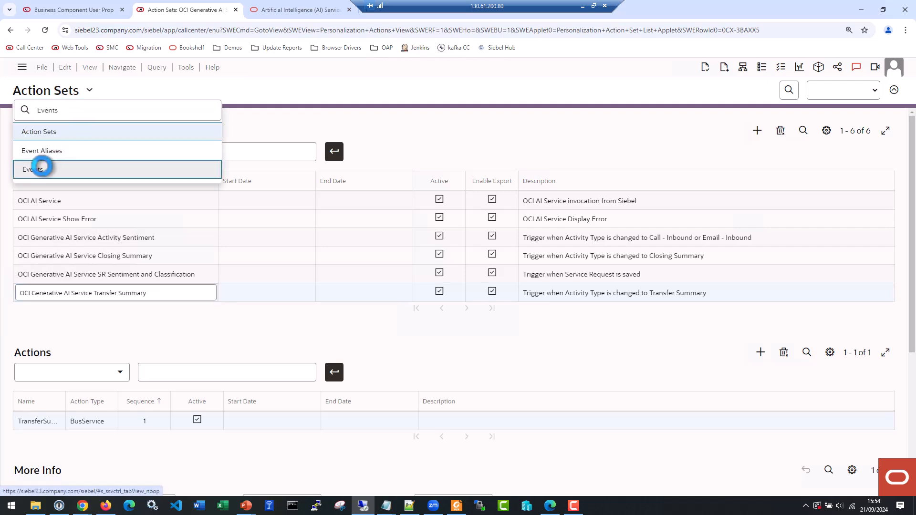
click(41, 170)
click(801, 130)
click(425, 199)
text(*OCI*)
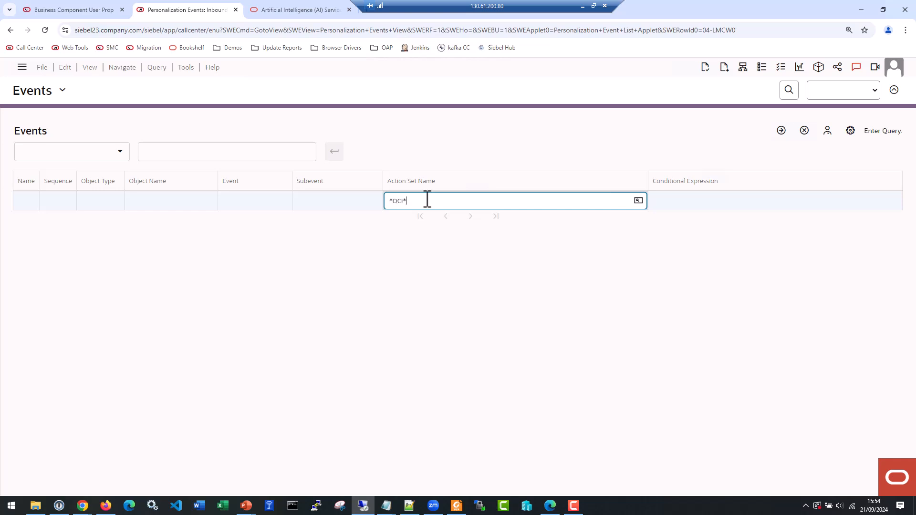
key(Return)
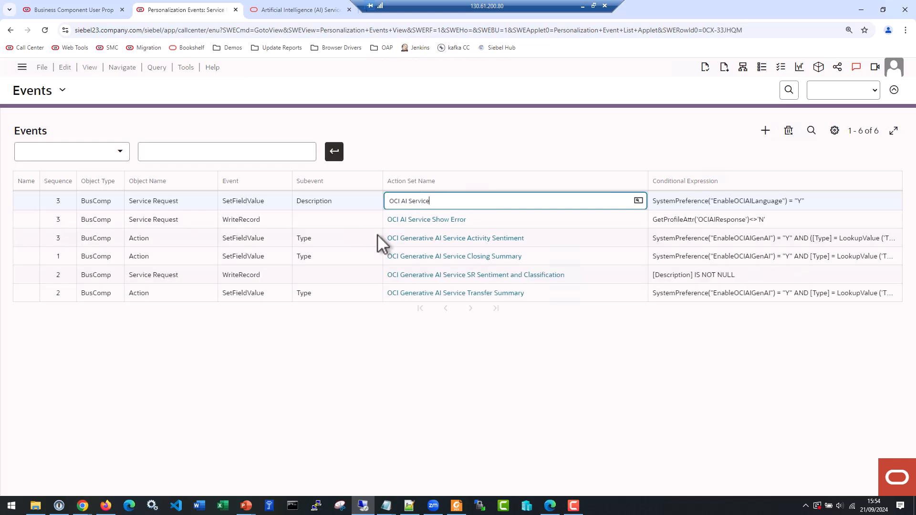
Examine the object, subevent and conditional expression of the Activity Sentiment event, and select the Closing Summary event's subevent
click(188, 238)
click(328, 239)
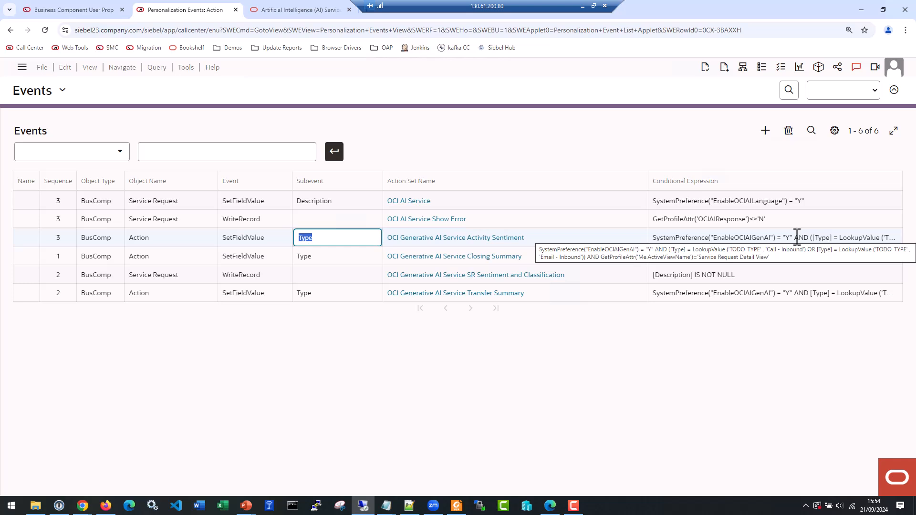
click(342, 255)
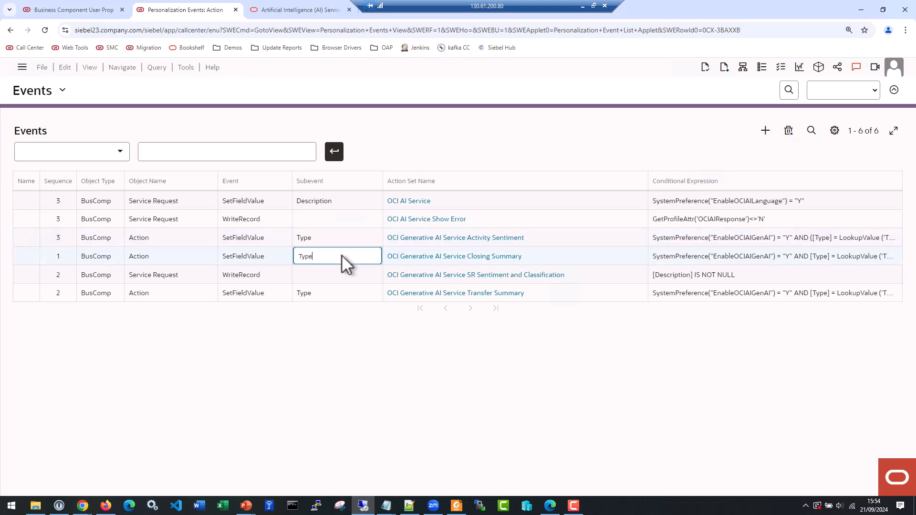